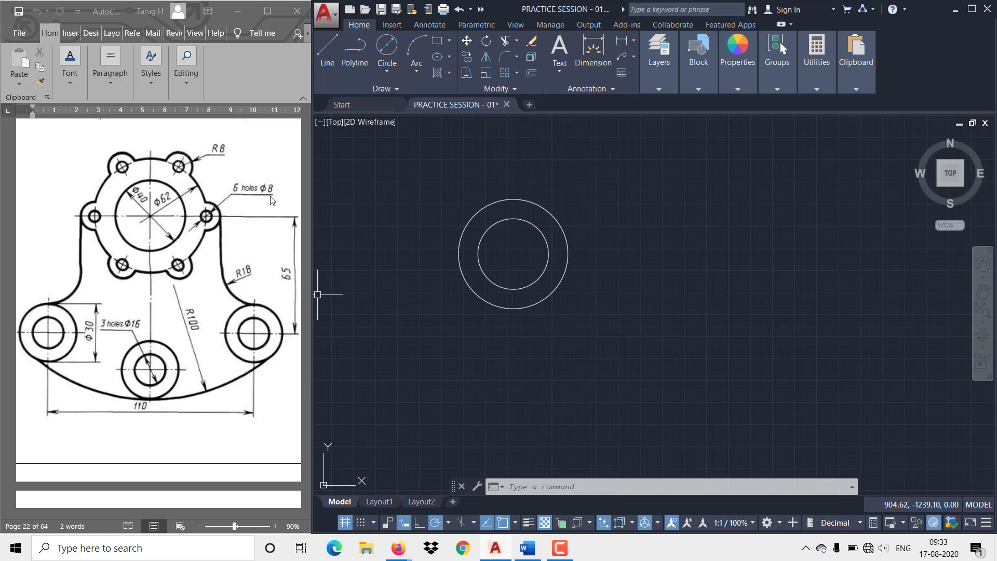
# Draw a circle of diameter 8 centred on the left quadrant of the outer 62-diameter circle
pyautogui.click(389, 63)
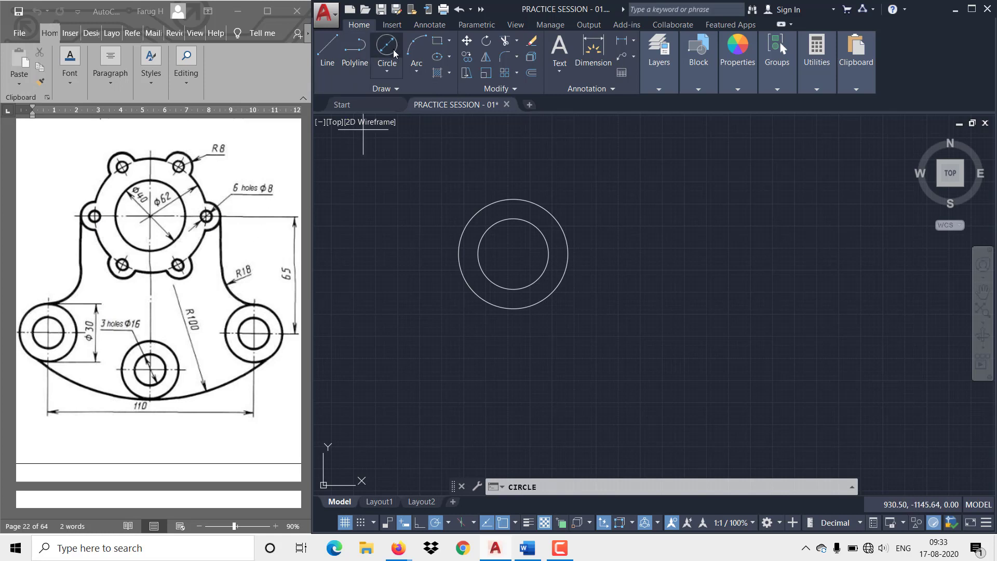
pyautogui.click(459, 254)
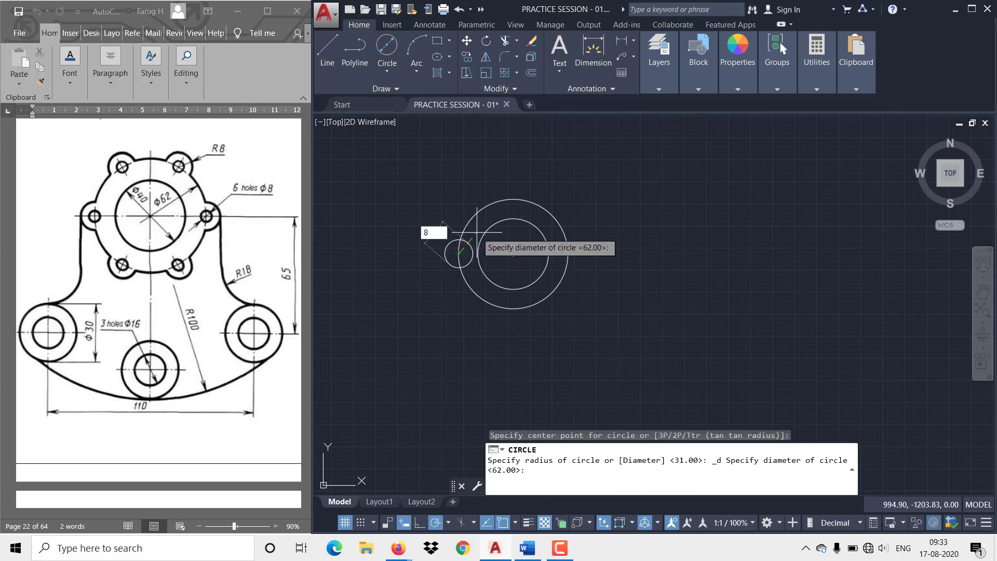
pyautogui.press('Return')
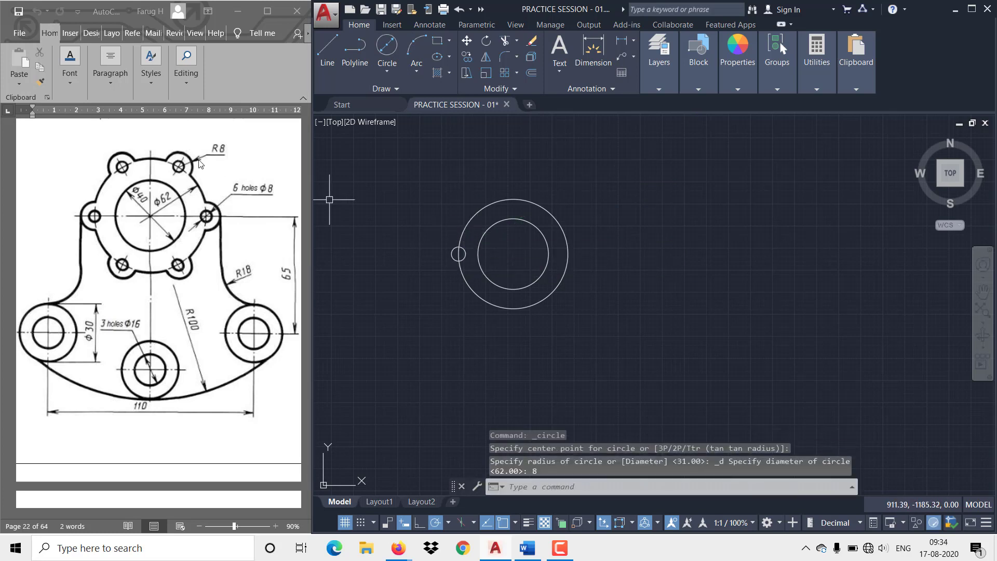
# Draw a circle of radius 8 concentric with the small hole on the outer circle's left quadrant
pyautogui.click(389, 66)
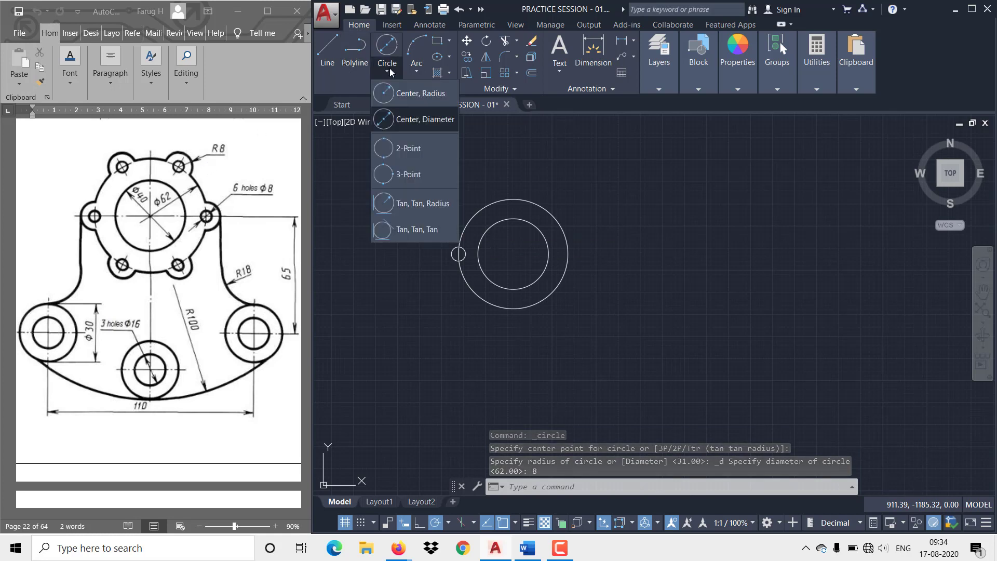
pyautogui.click(406, 93)
pyautogui.scroll(4, 458, 253)
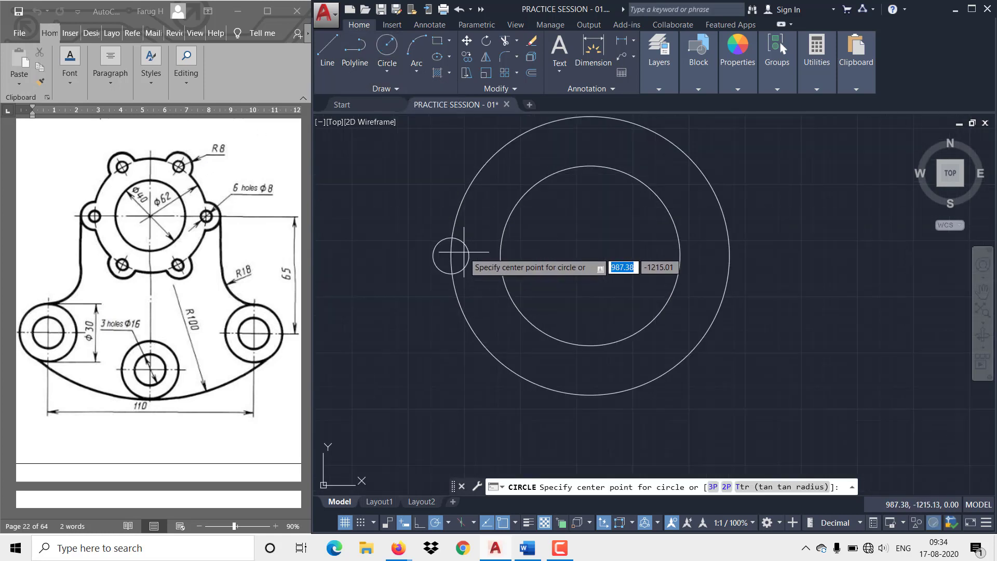
pyautogui.click(451, 255)
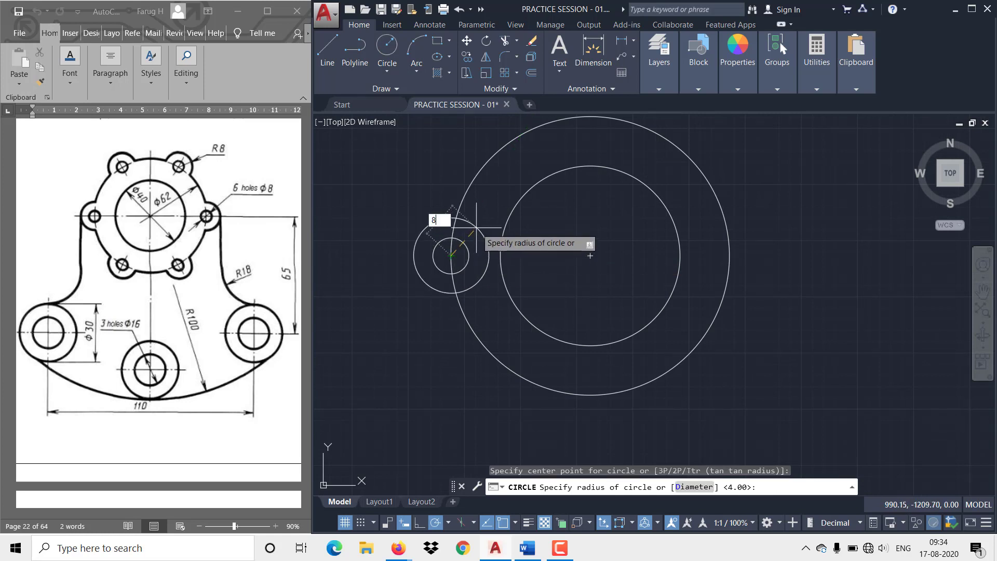
pyautogui.write('8')
pyautogui.press('Return')
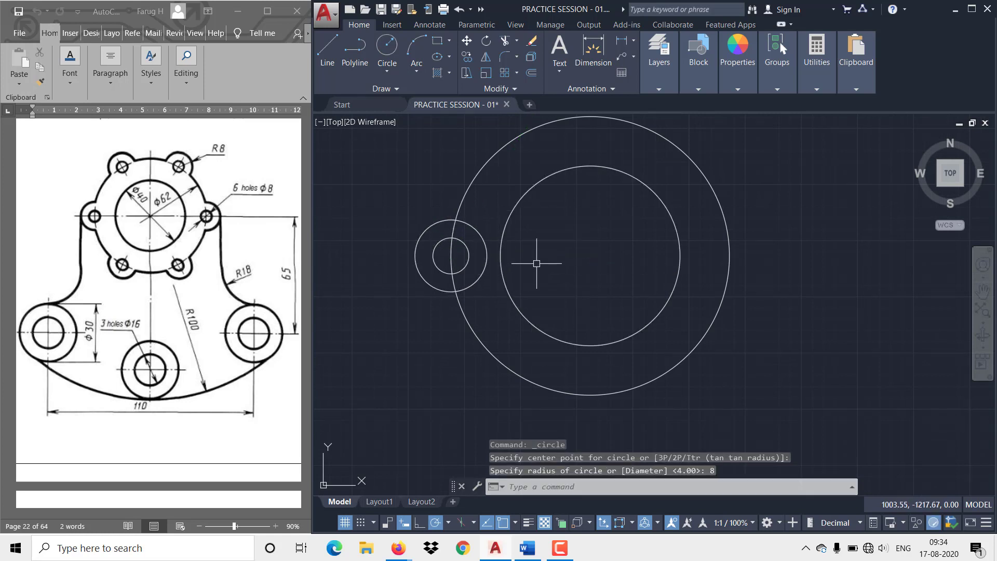
# Trim the overlap between the radius 8 circle and the outer circle, and delete the leftover arc inside the small hole
pyautogui.write('TR')
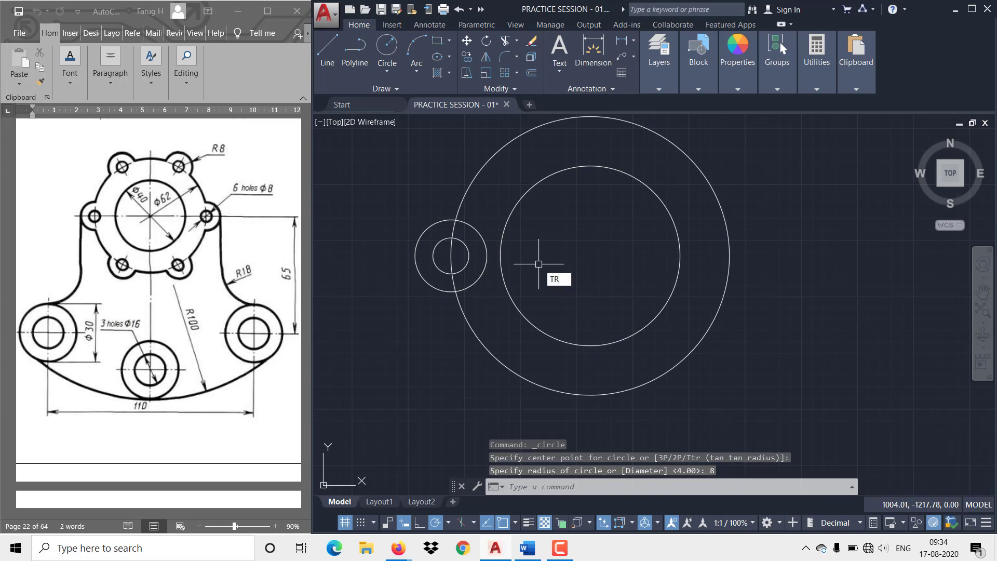
pyautogui.write('tr')
pyautogui.press('Return')
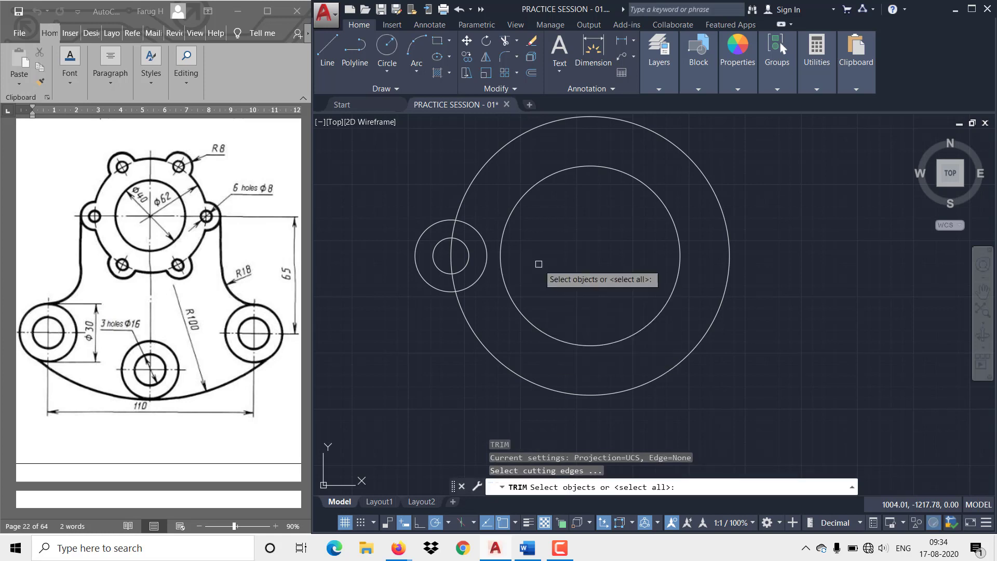
pyautogui.press('Return')
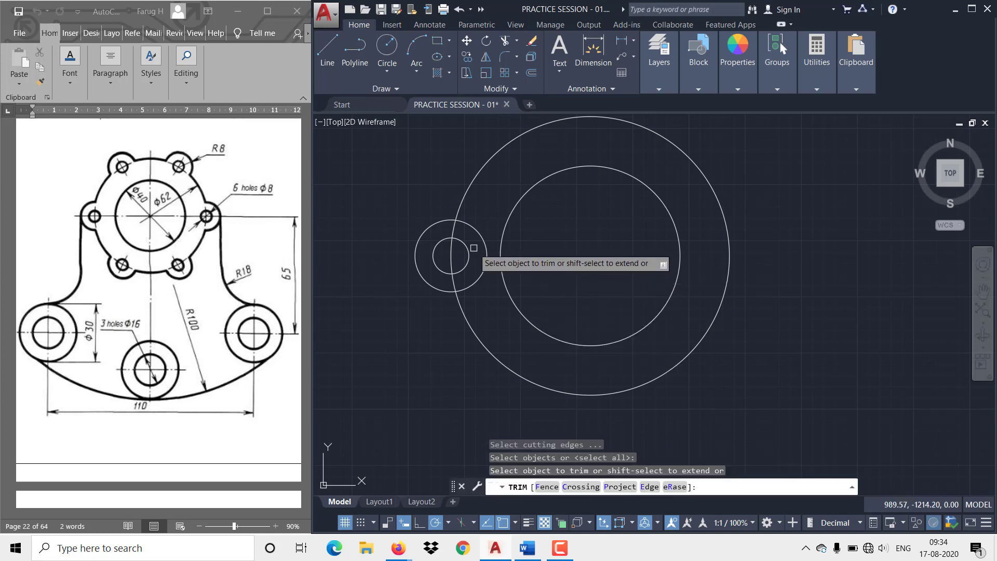
pyautogui.click(454, 283)
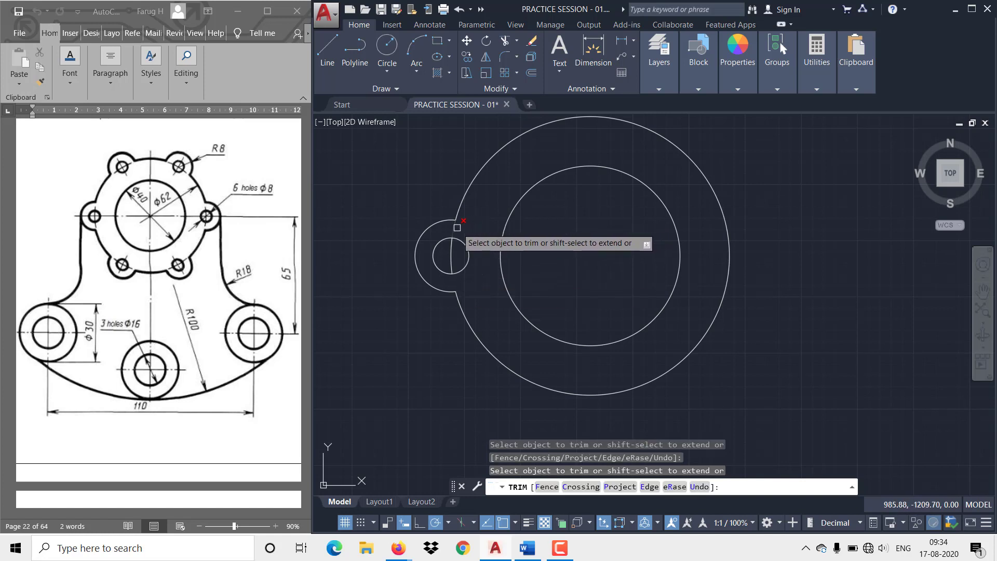
pyautogui.press('Escape')
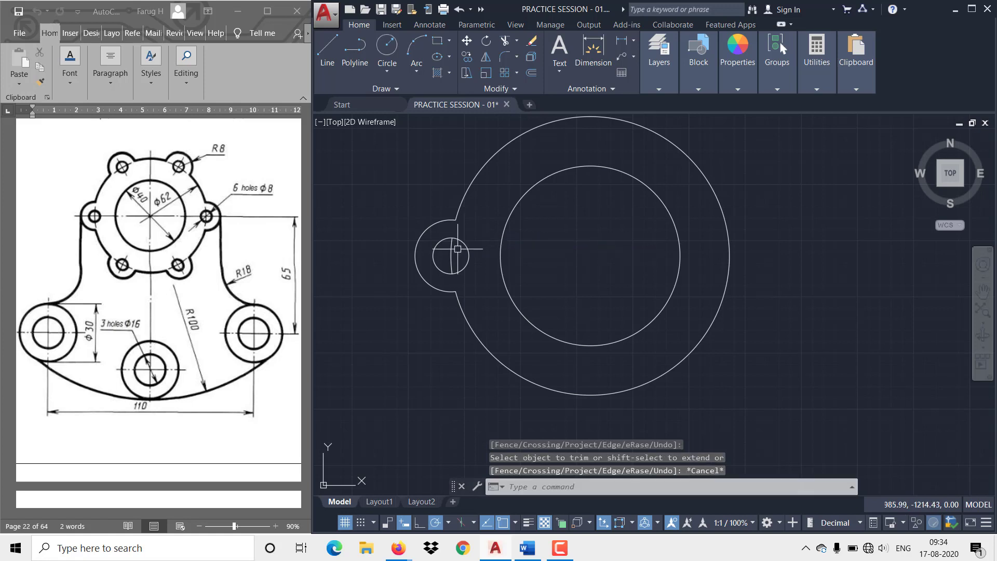
pyautogui.click(451, 256)
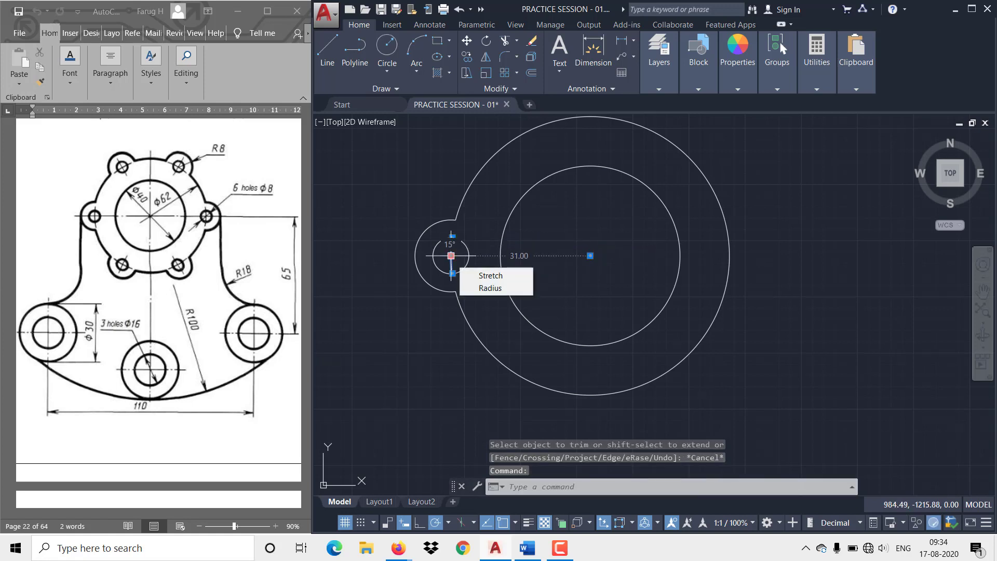
pyautogui.press('Delete')
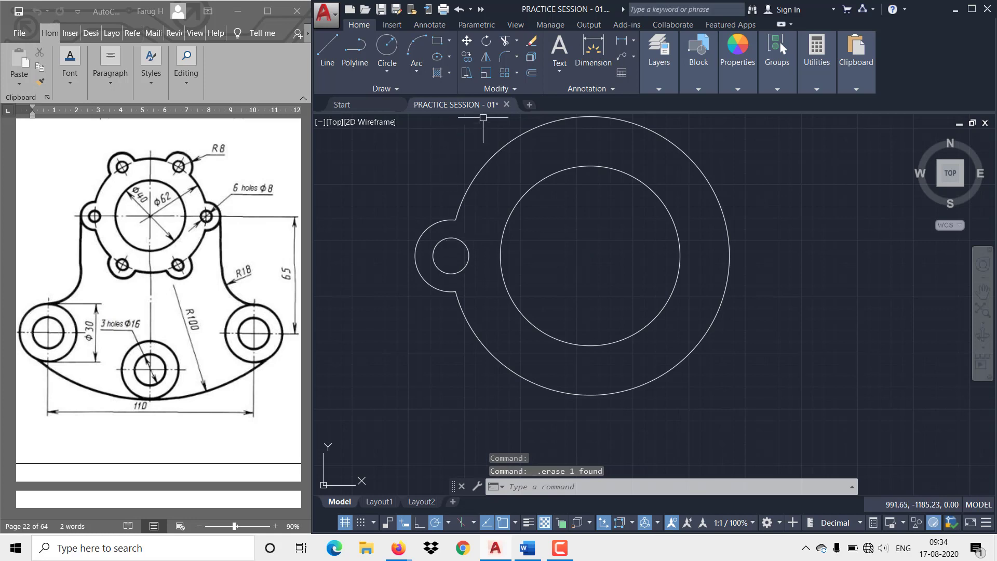
# Create a polar array of the left lug arc and its hole, with 6 items over 360° around the large circles' centre
pyautogui.click(517, 73)
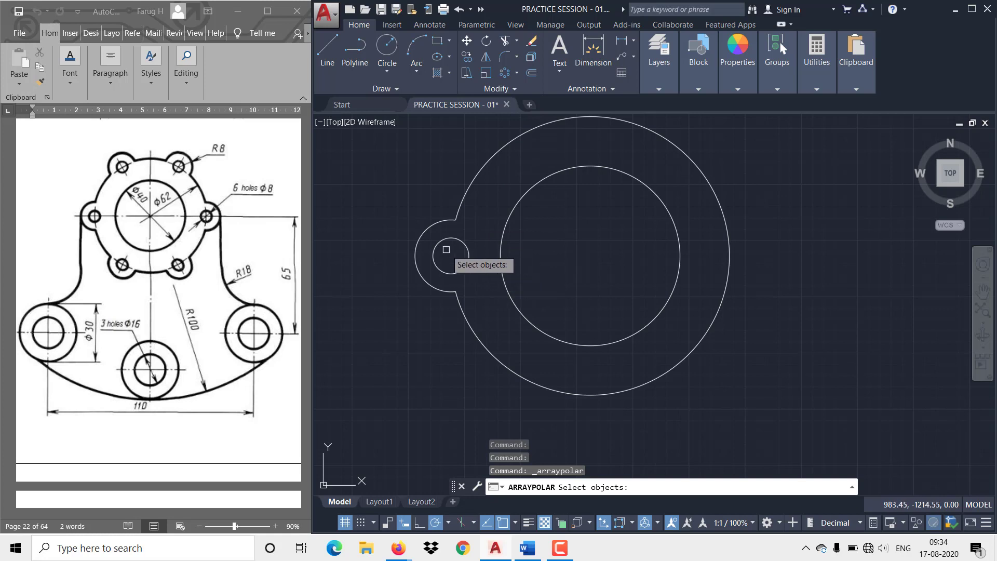
pyautogui.click(409, 207)
pyautogui.click(490, 306)
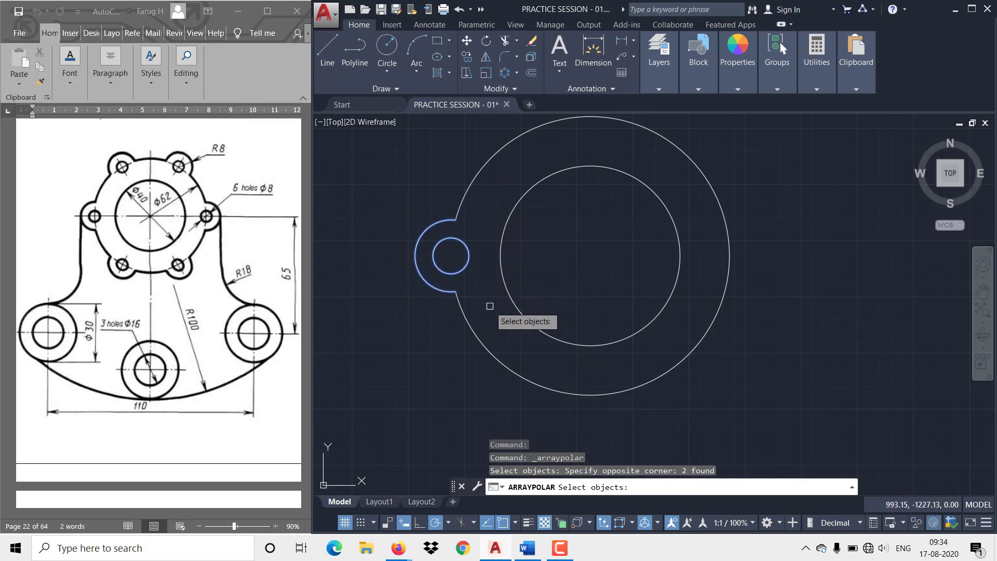
pyautogui.press('Return')
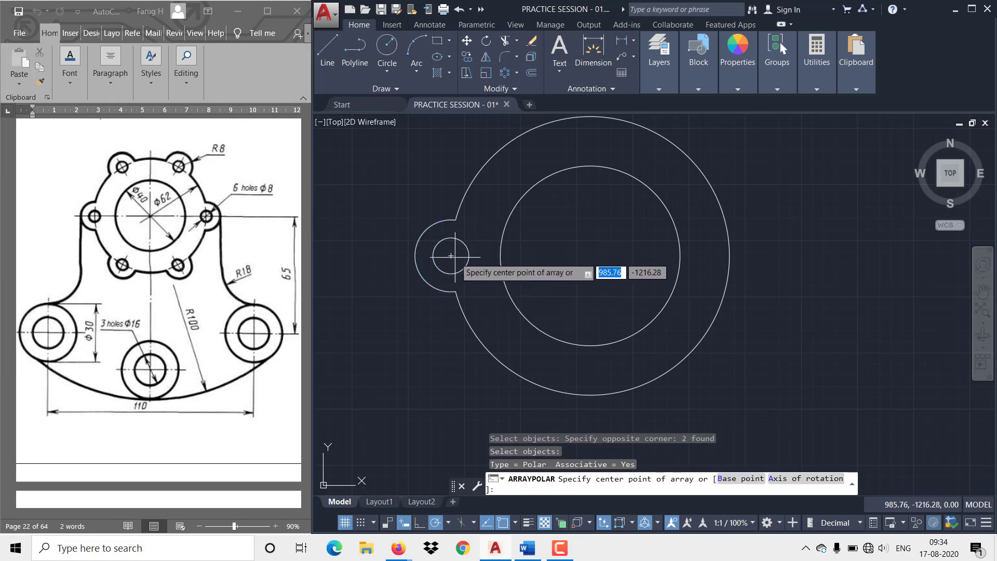
pyautogui.click(591, 256)
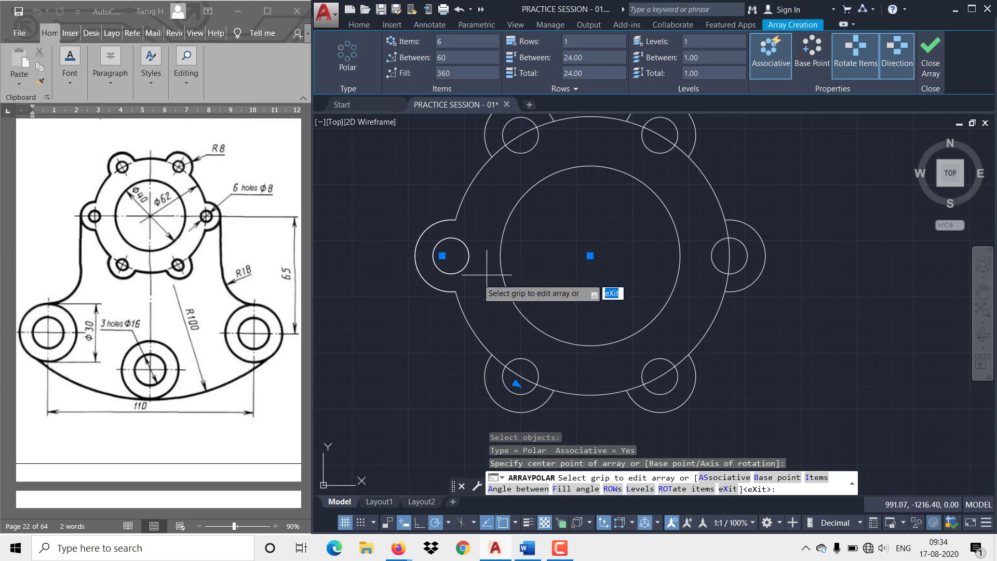
pyautogui.click(925, 61)
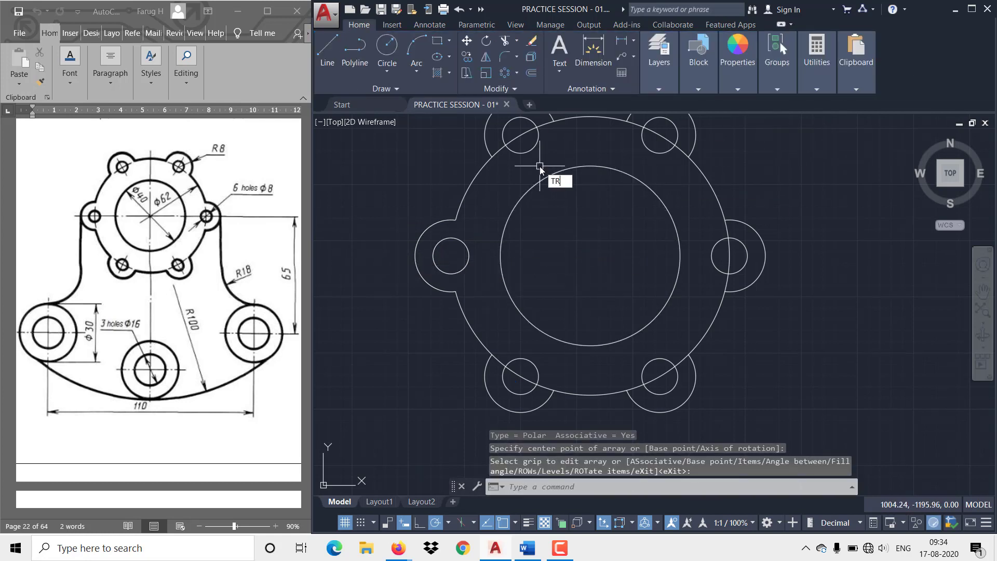
# Trim the outer circle's segments between lug arc and hole at the five arrayed lugs
pyautogui.press('Return')
pyautogui.press('Return')
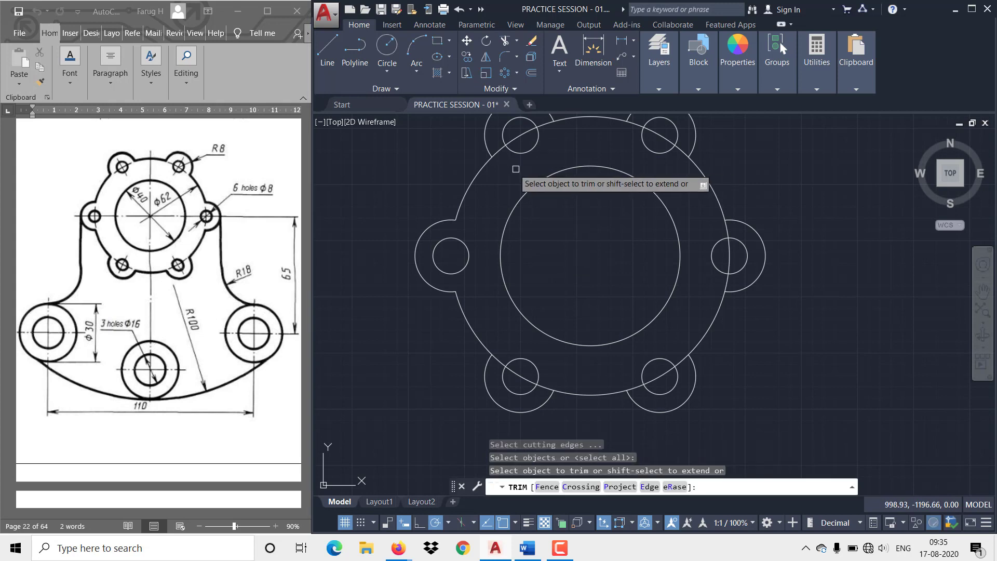
pyautogui.click(496, 149)
pyautogui.click(544, 126)
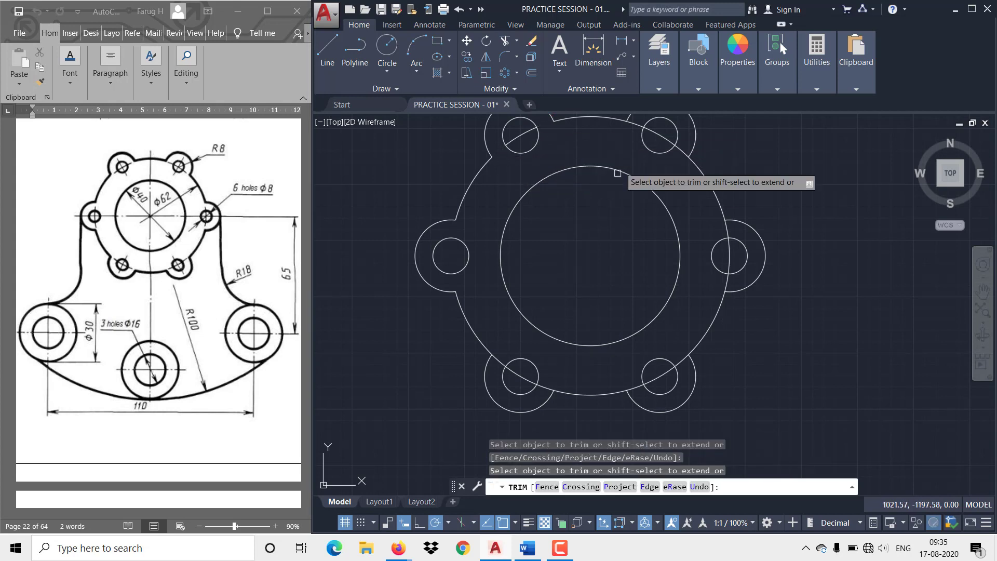
pyautogui.click(637, 124)
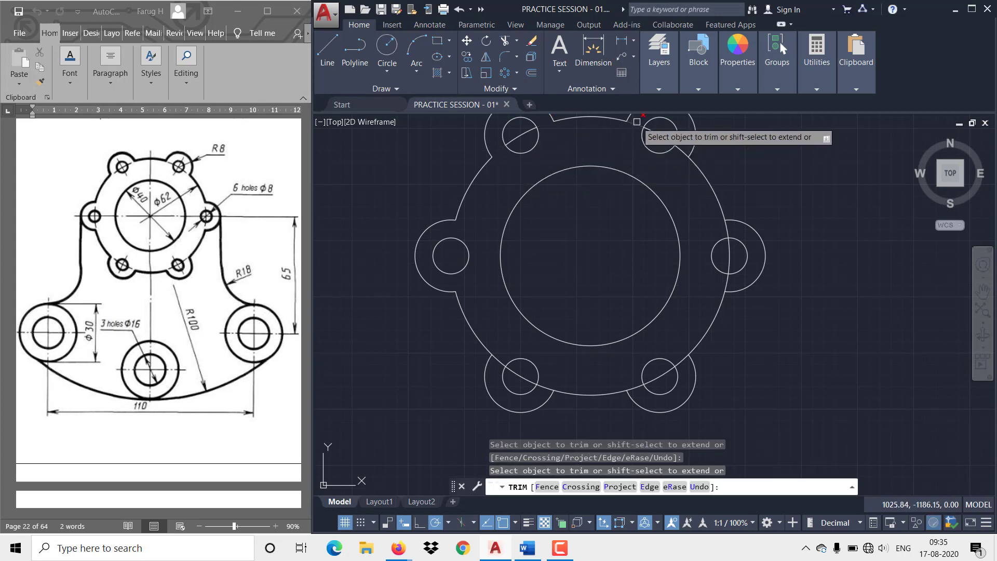
pyautogui.click(689, 153)
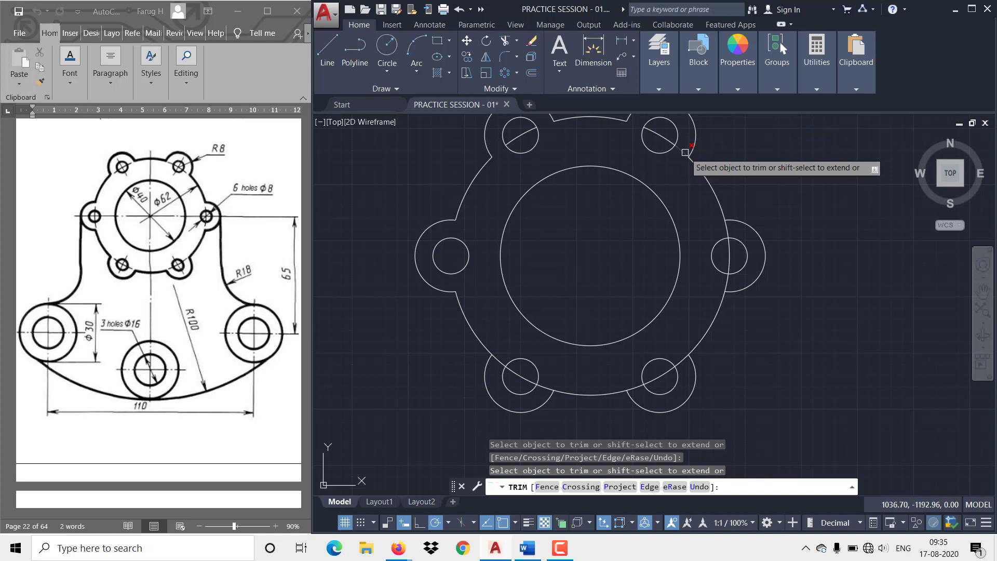
pyautogui.click(725, 233)
pyautogui.click(728, 280)
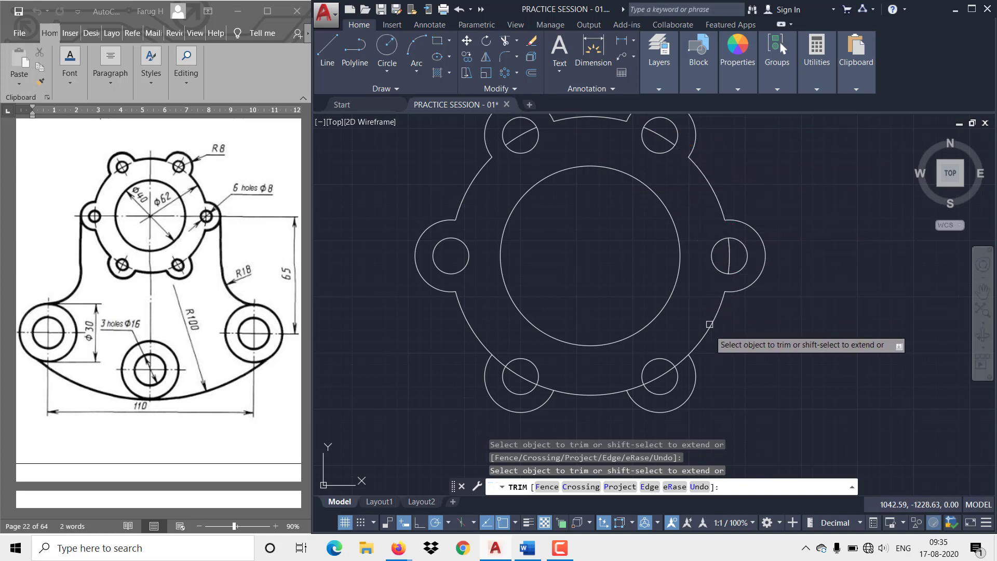
pyautogui.click(682, 362)
pyautogui.click(635, 389)
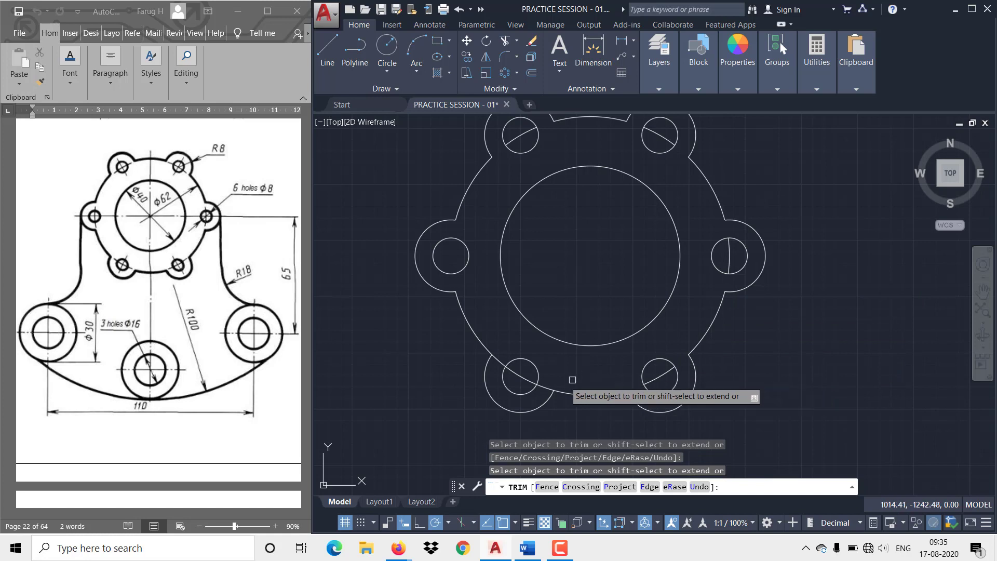
pyautogui.click(542, 387)
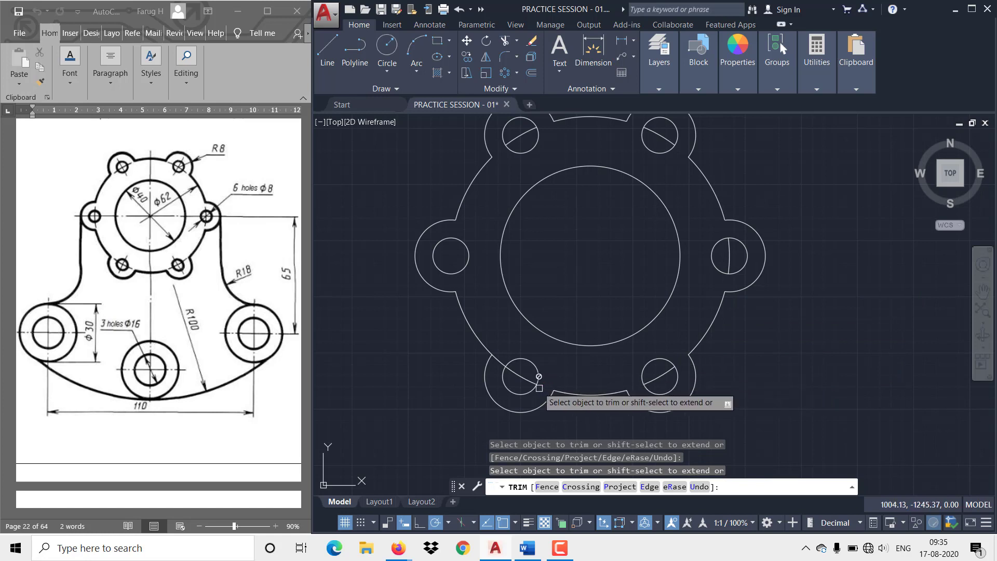
pyautogui.click(496, 360)
pyautogui.press('Escape')
# Delete the leftover outer-circle arcs inside the five arrayed holes
pyautogui.click(524, 380)
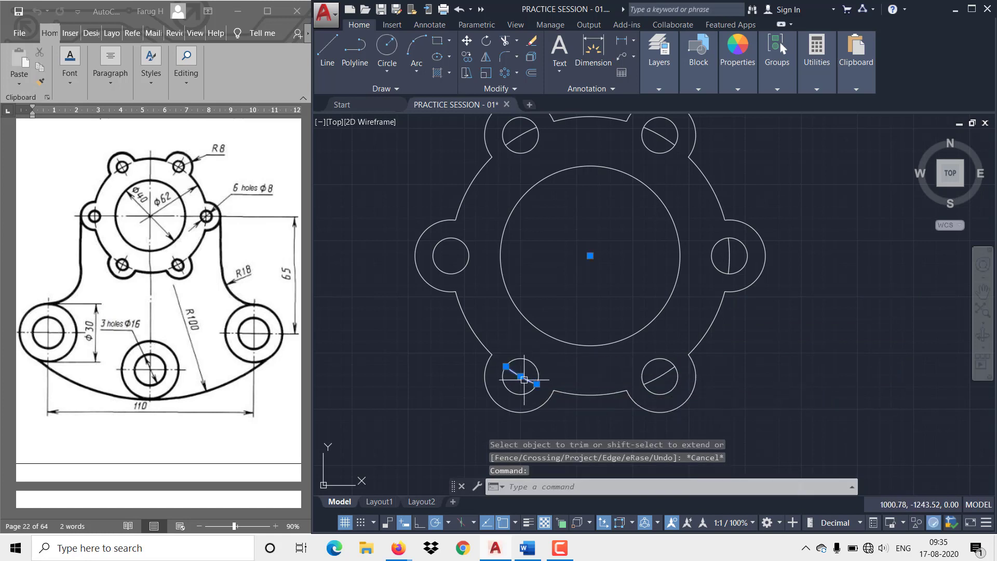
pyautogui.press('Delete')
pyautogui.click(660, 376)
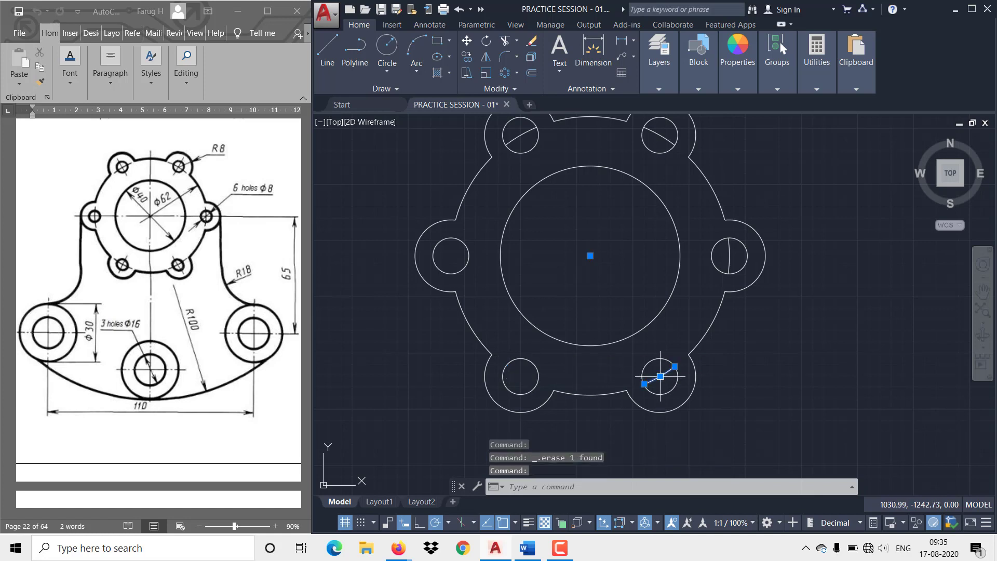
pyautogui.press('Delete')
pyautogui.click(731, 257)
pyautogui.press('Delete')
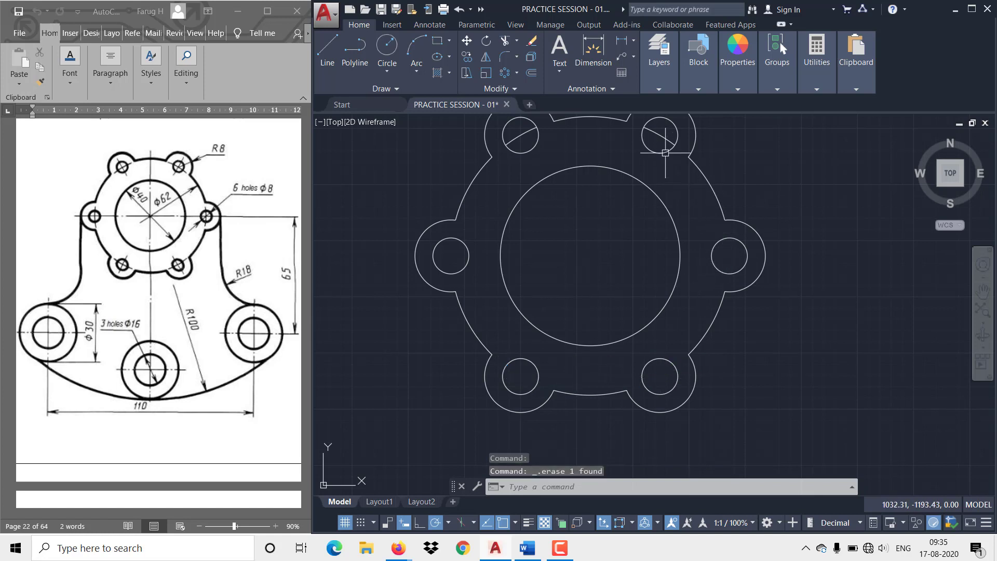
pyautogui.click(659, 136)
pyautogui.press('Delete')
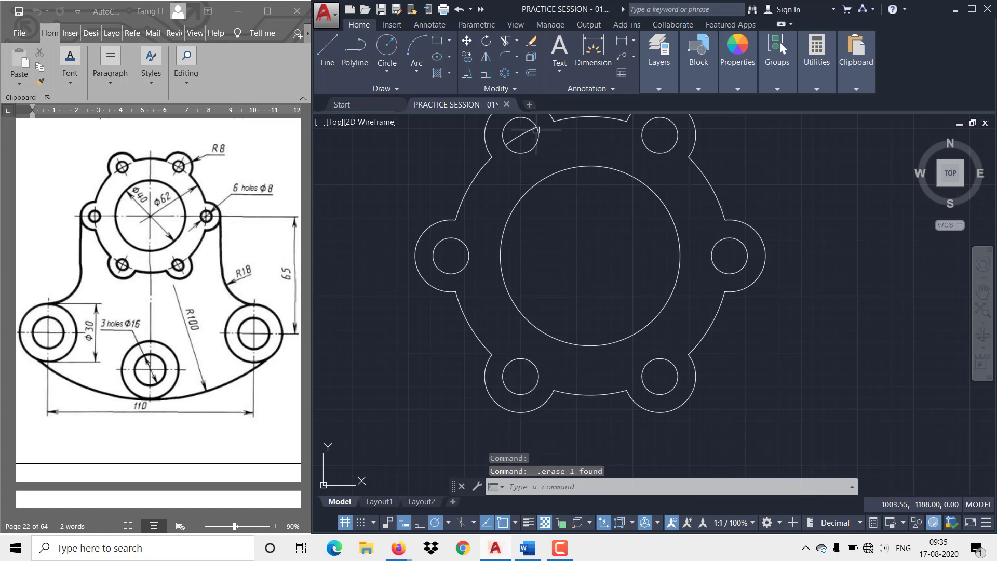
pyautogui.click(512, 136)
pyautogui.press('Delete')
# Draw two connected construction lines from the large circle's centre, 55 units to the right and then 65 units downward
pyautogui.scroll(-2, 574, 223)
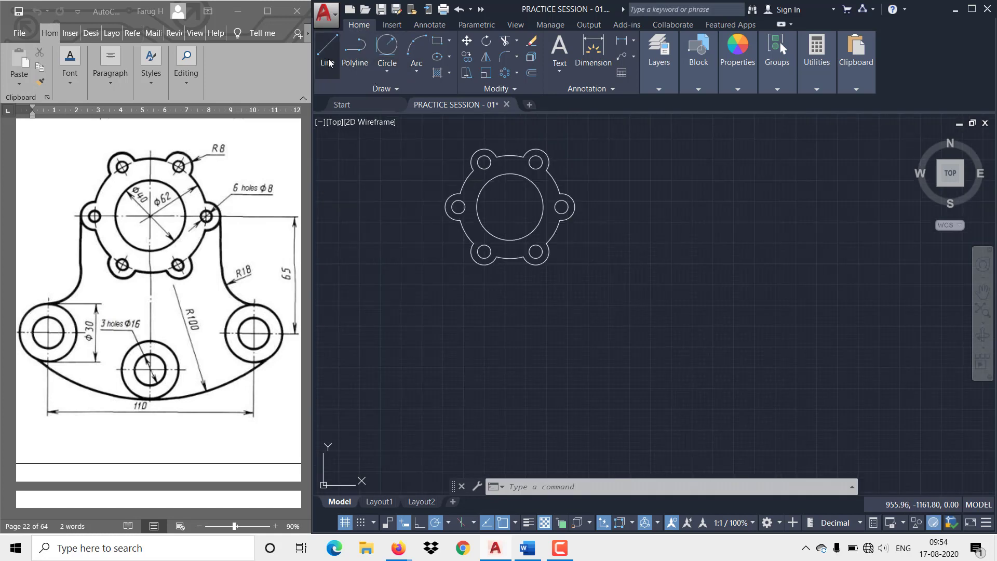
pyautogui.click(328, 60)
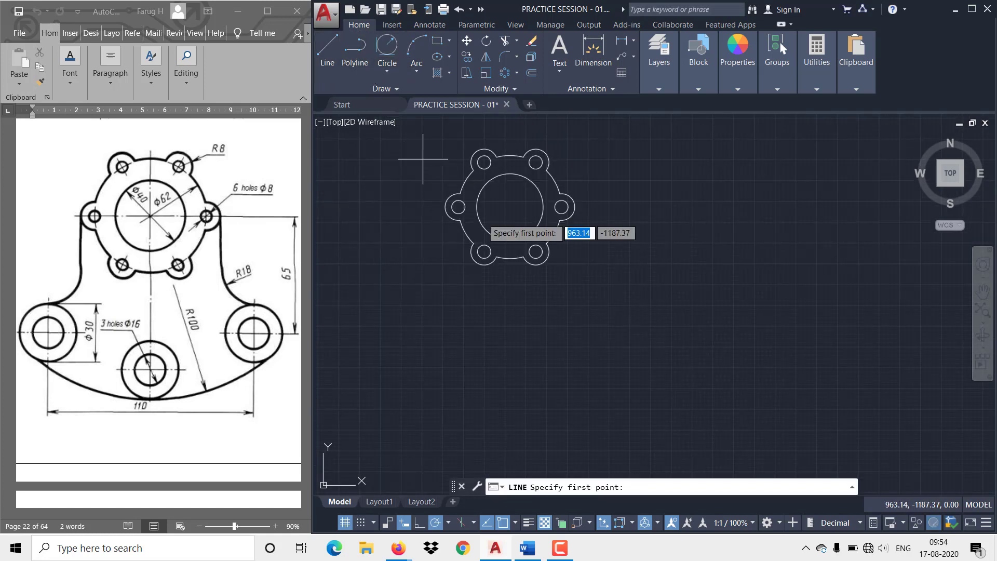
pyautogui.click(510, 207)
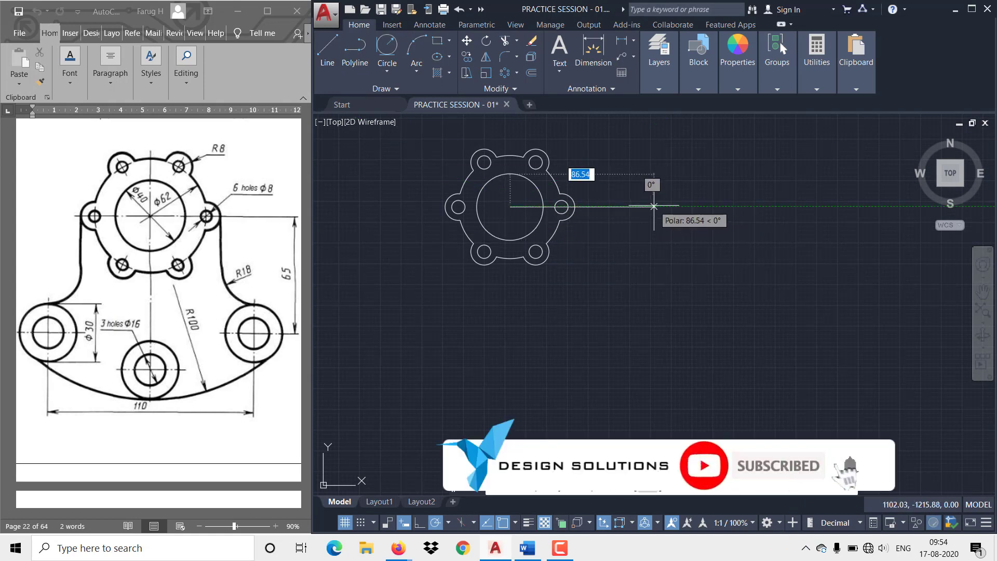
pyautogui.write('55')
pyautogui.press('Return')
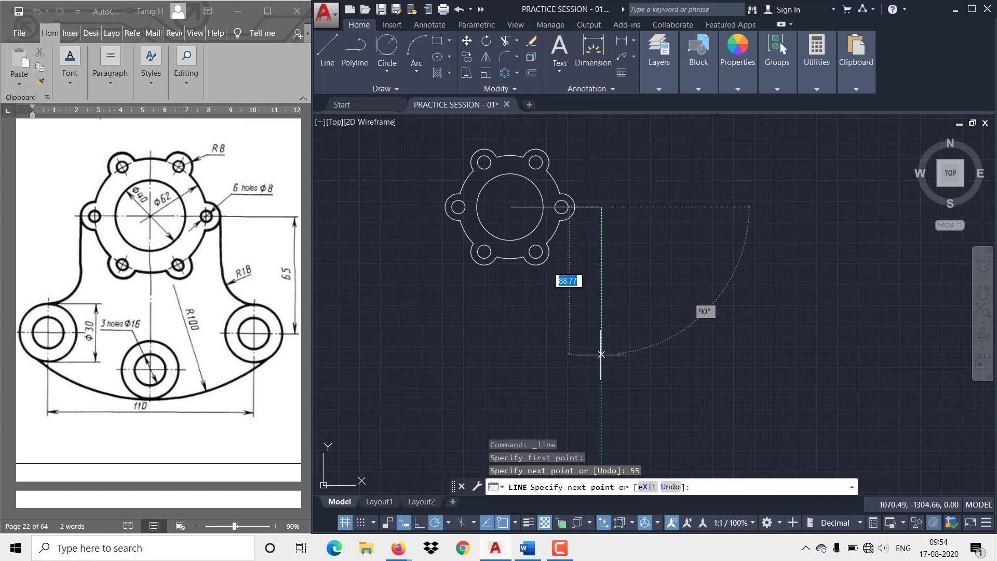
pyautogui.write('6')
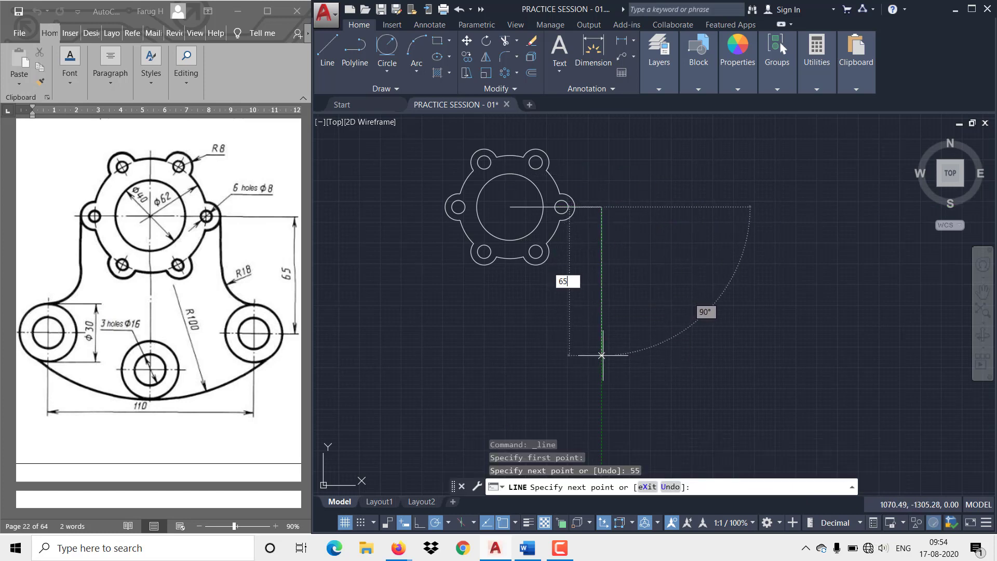
pyautogui.write('5')
pyautogui.press('Return')
pyautogui.press('Return')
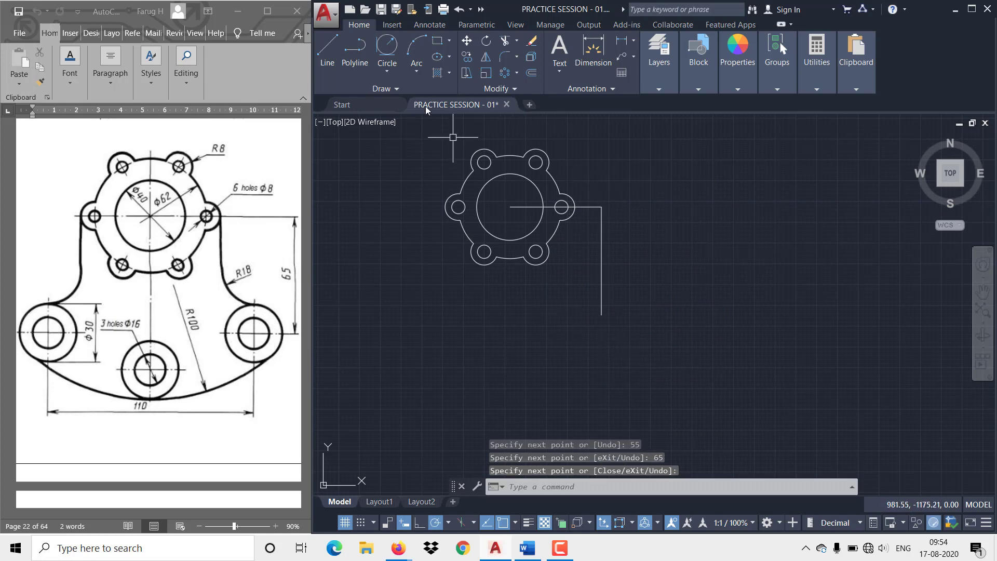
# Draw two concentric circles with diameters 16 and 30 centred on the lower end of the vertical construction line
pyautogui.click(397, 73)
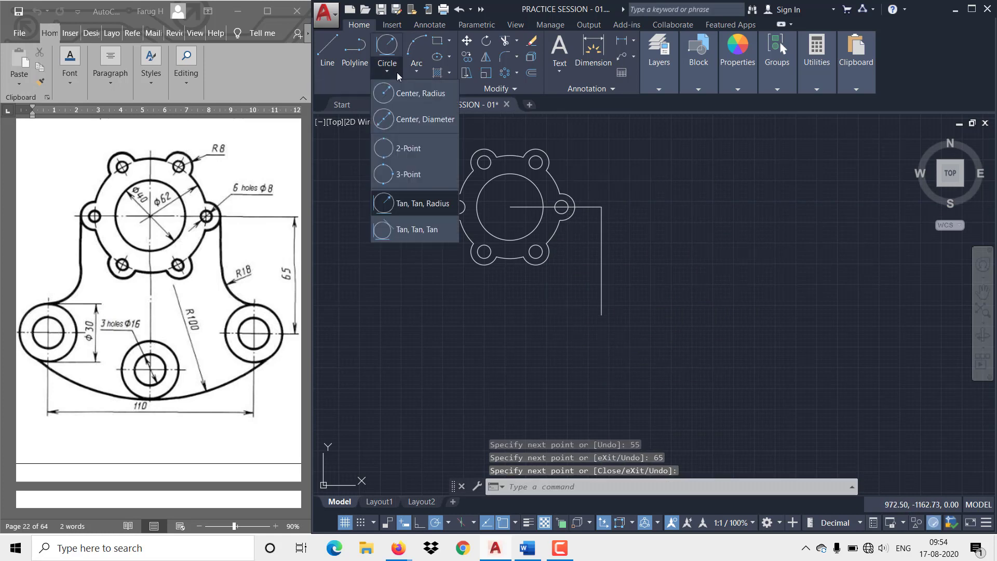
pyautogui.click(400, 119)
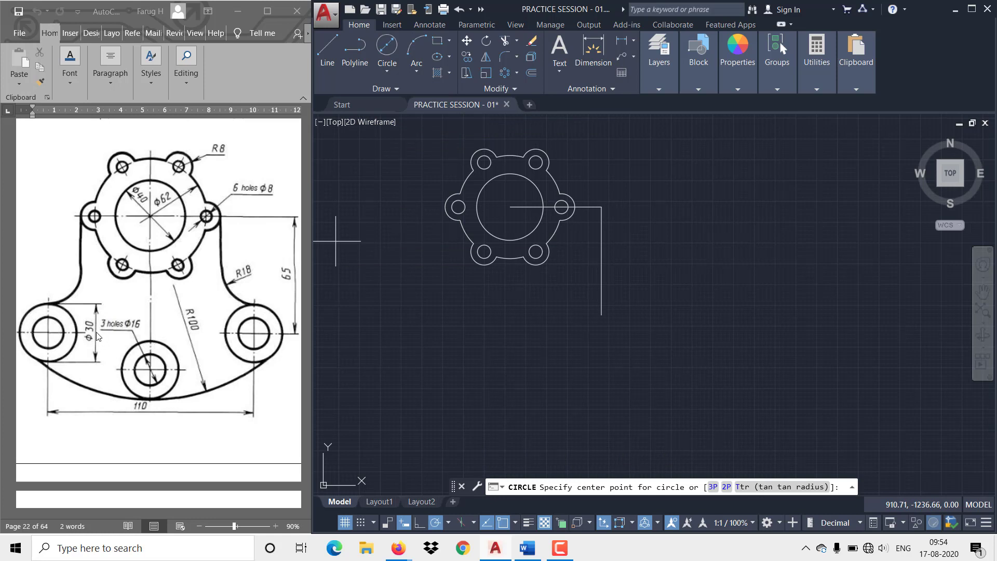
pyautogui.click(601, 313)
pyautogui.write('1')
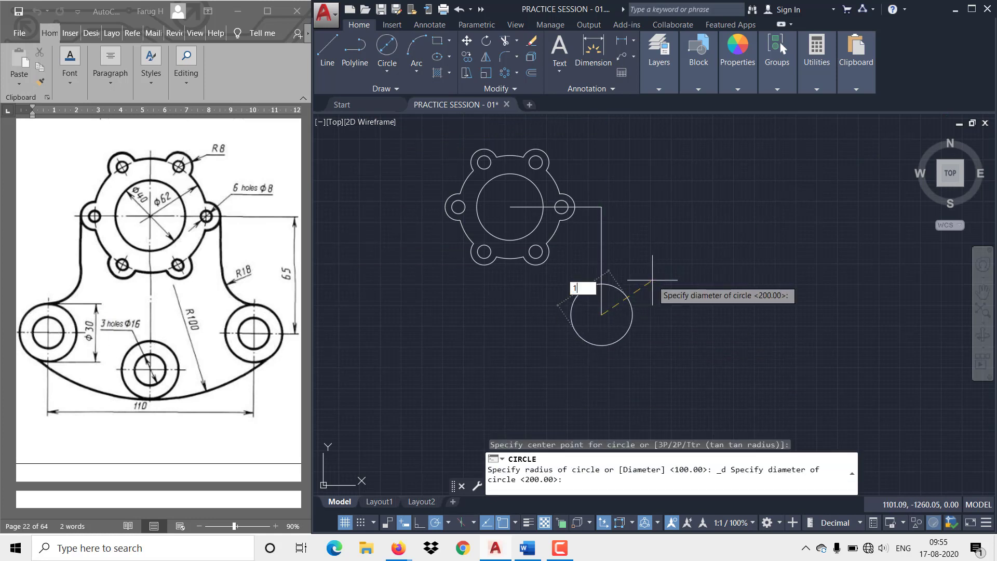
pyautogui.write('6')
pyautogui.press('Return')
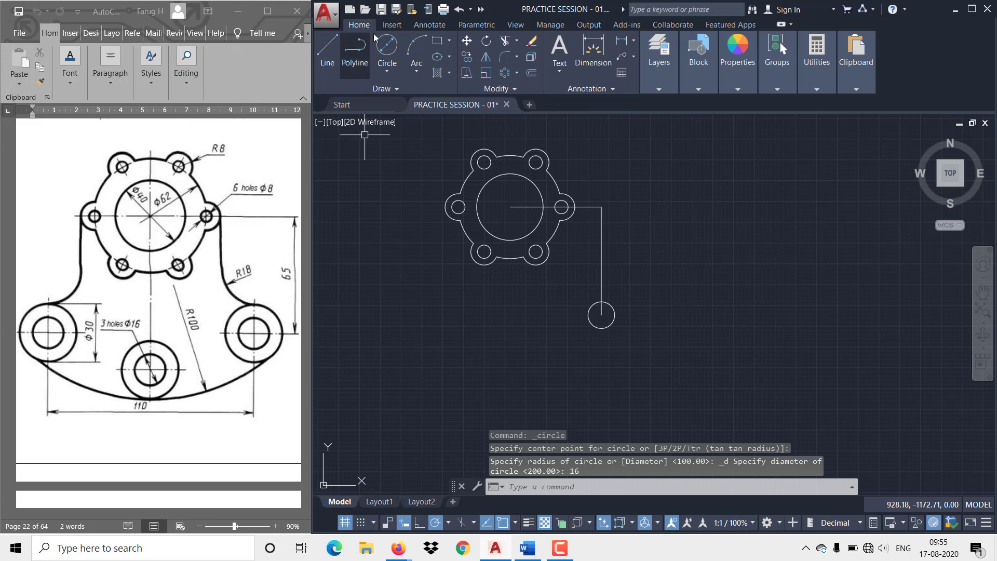
pyautogui.click(385, 47)
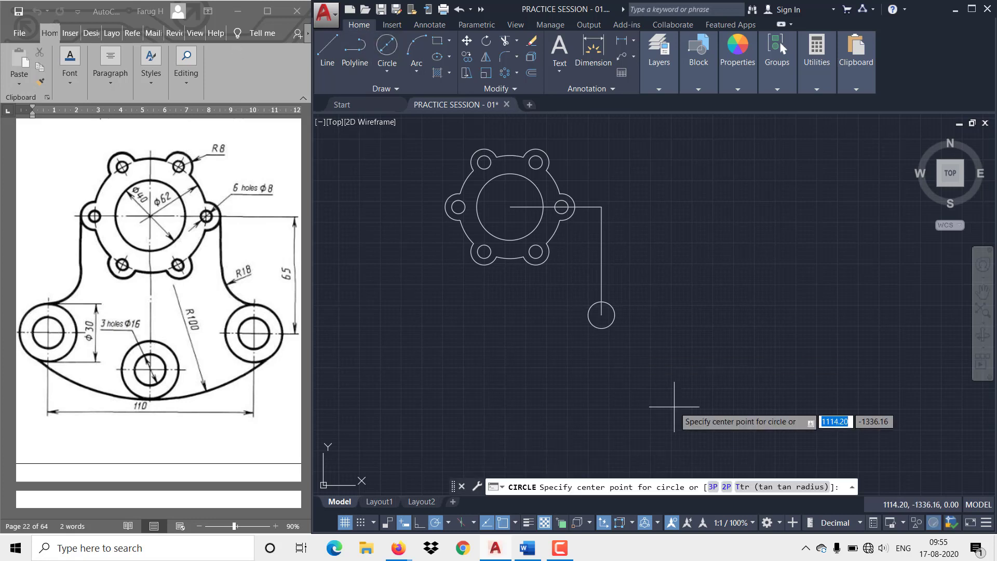
pyautogui.click(601, 315)
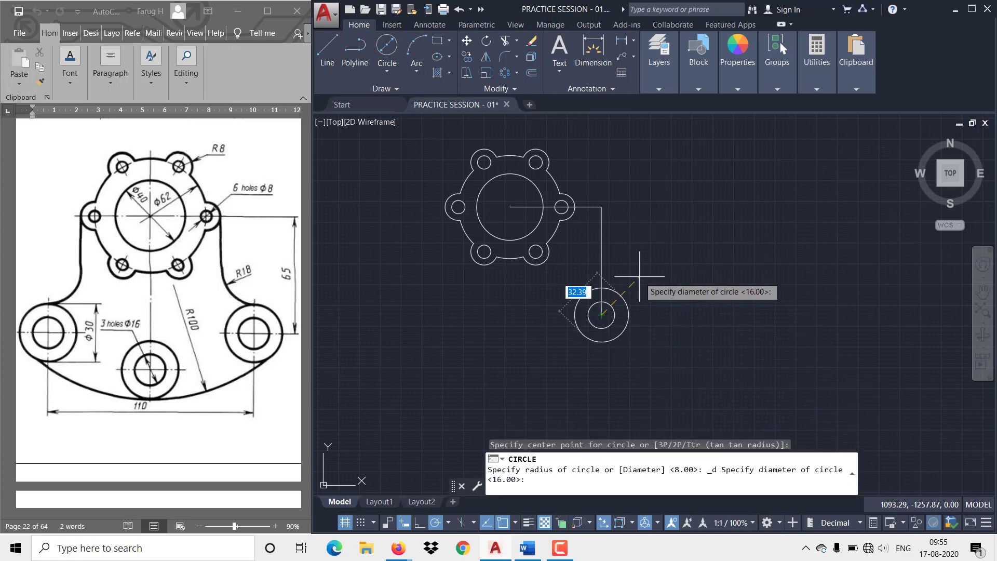
pyautogui.write('30')
pyautogui.press('Return')
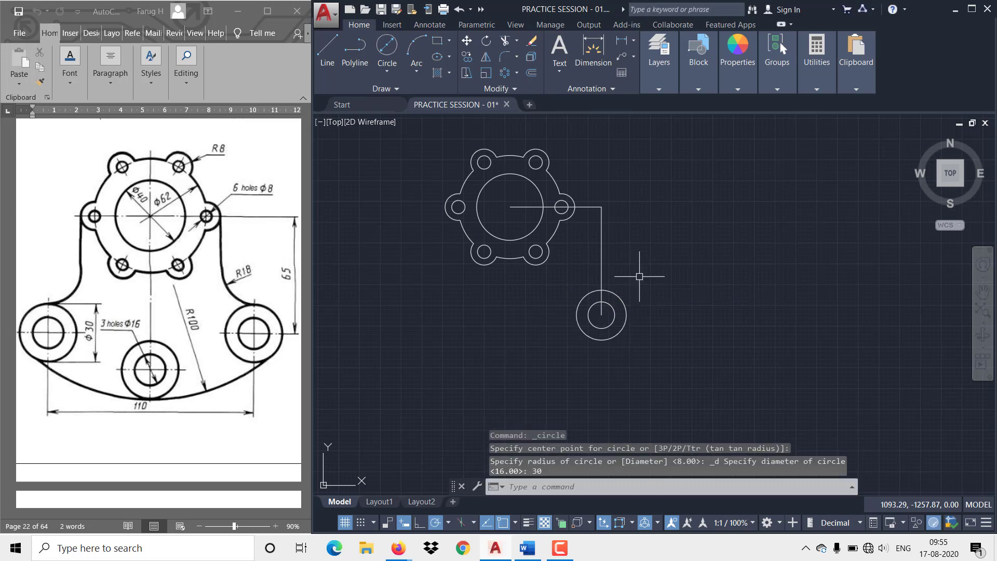
# Delete the horizontal and vertical construction lines between the flange centre and the lower right boss
pyautogui.click(644, 232)
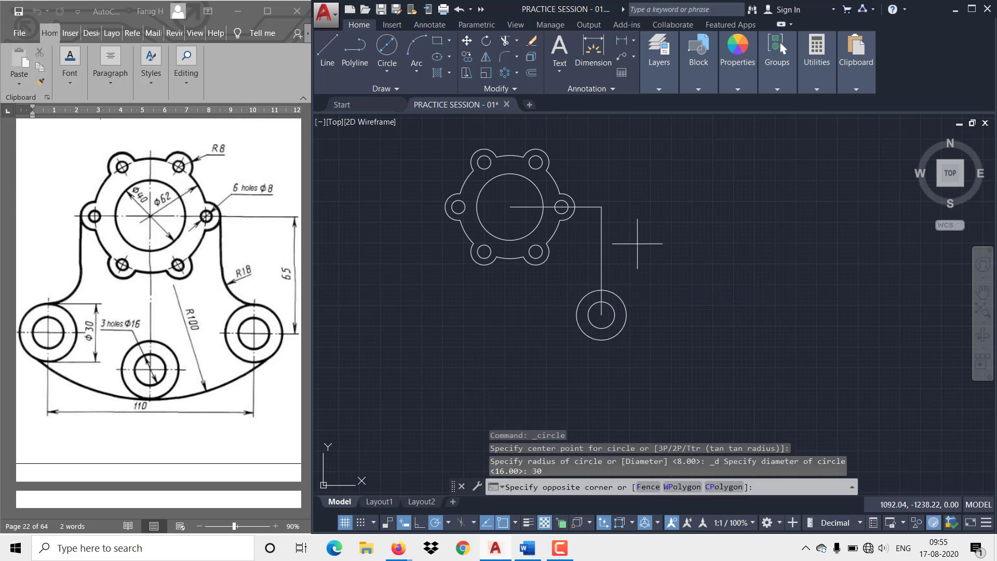
pyautogui.click(589, 191)
pyautogui.press('Delete')
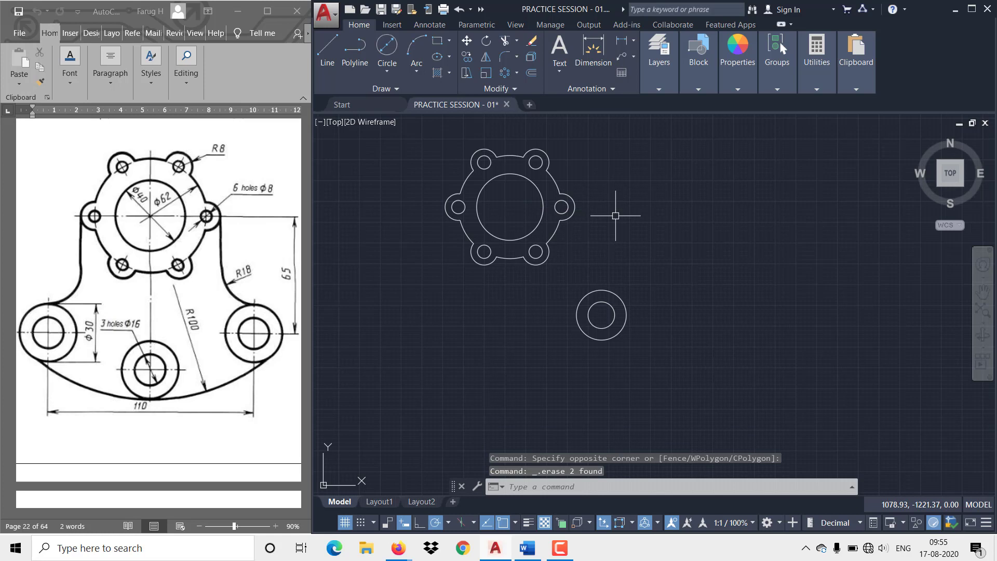
# Mirror the lower right boss's two circles about the vertical axis through the flange centre, keeping the originals
pyautogui.write('mi')
pyautogui.press('Return')
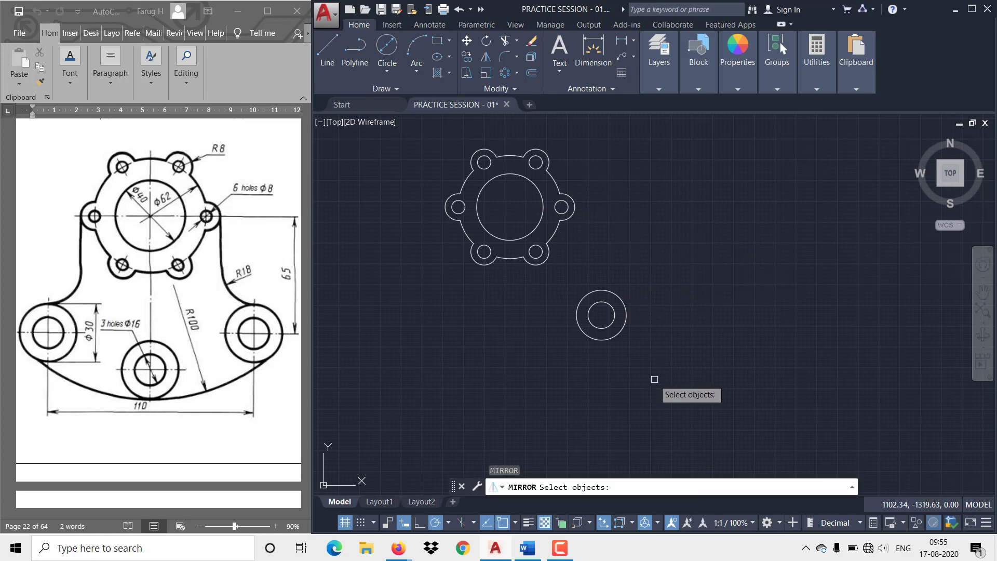
pyautogui.click(645, 358)
pyautogui.click(577, 281)
pyautogui.press('Return')
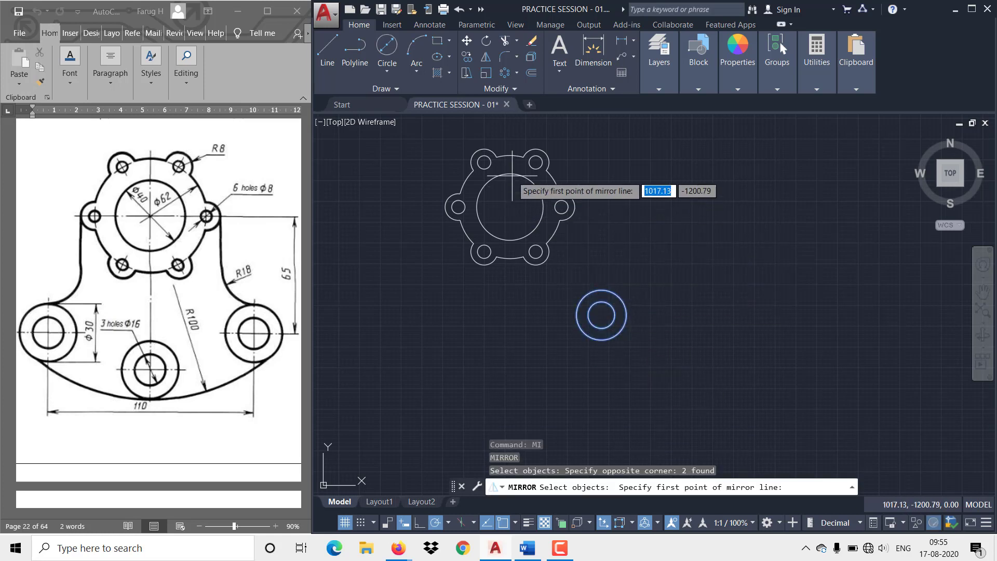
pyautogui.click(511, 207)
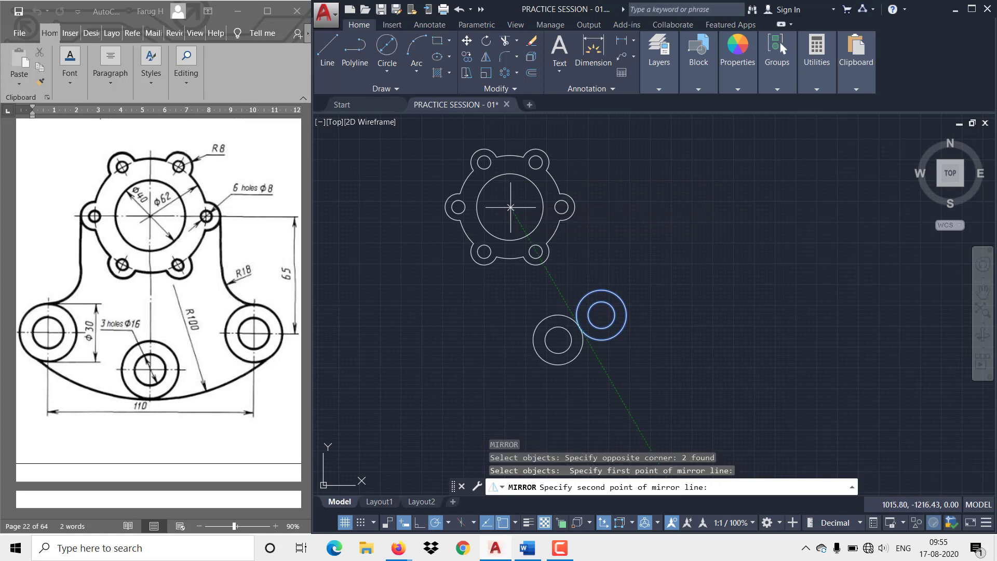
pyautogui.click(510, 374)
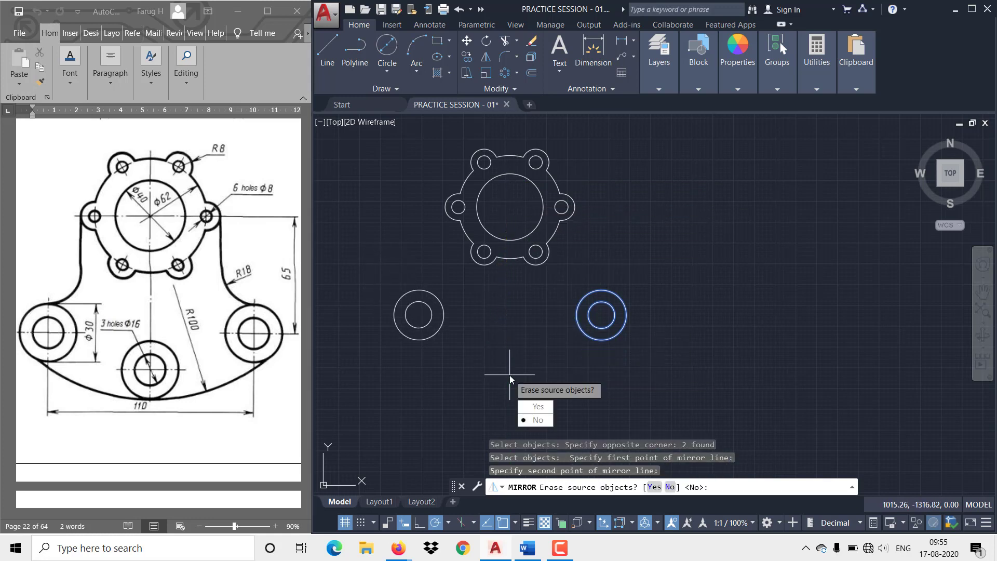
pyautogui.press('Return')
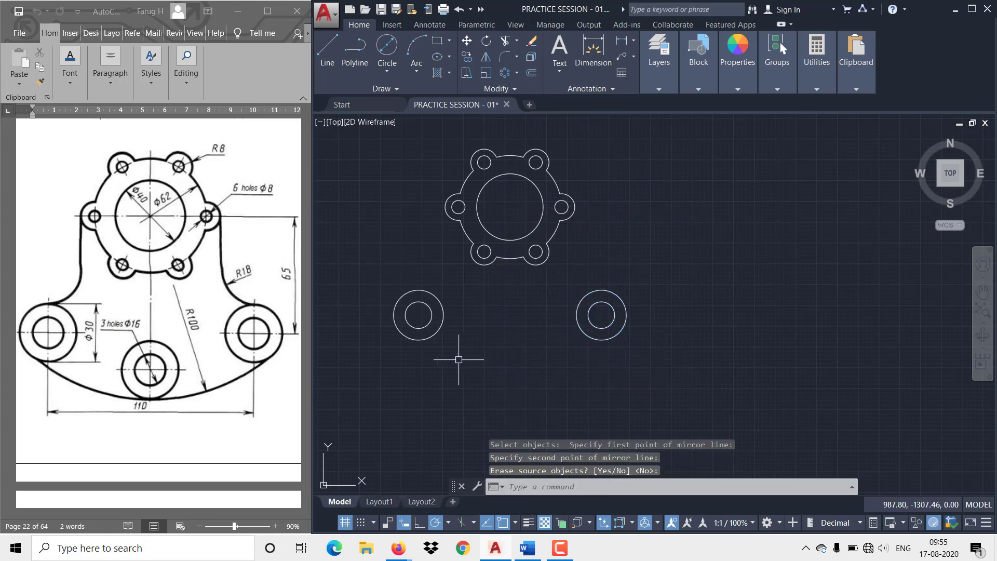
# Draw a radius 100 circle tangent to the lower outer edges of both bosses' outer circles
pyautogui.click(388, 74)
pyautogui.click(422, 204)
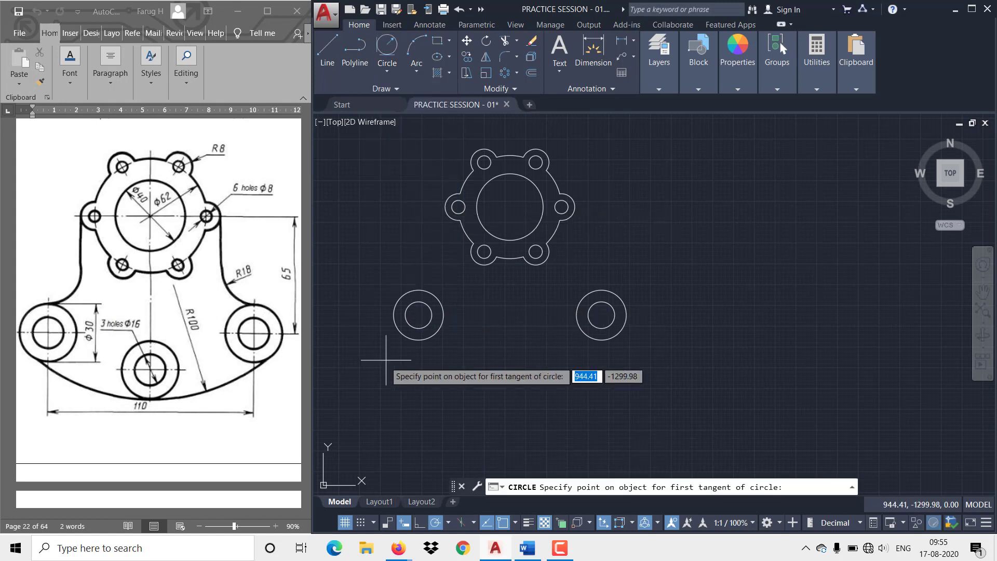
pyautogui.click(408, 336)
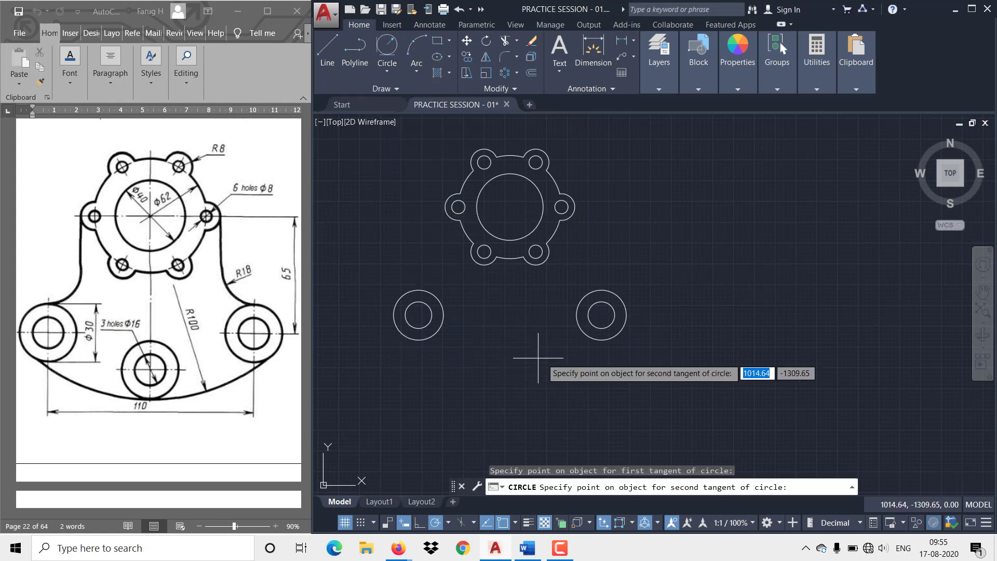
pyautogui.click(615, 337)
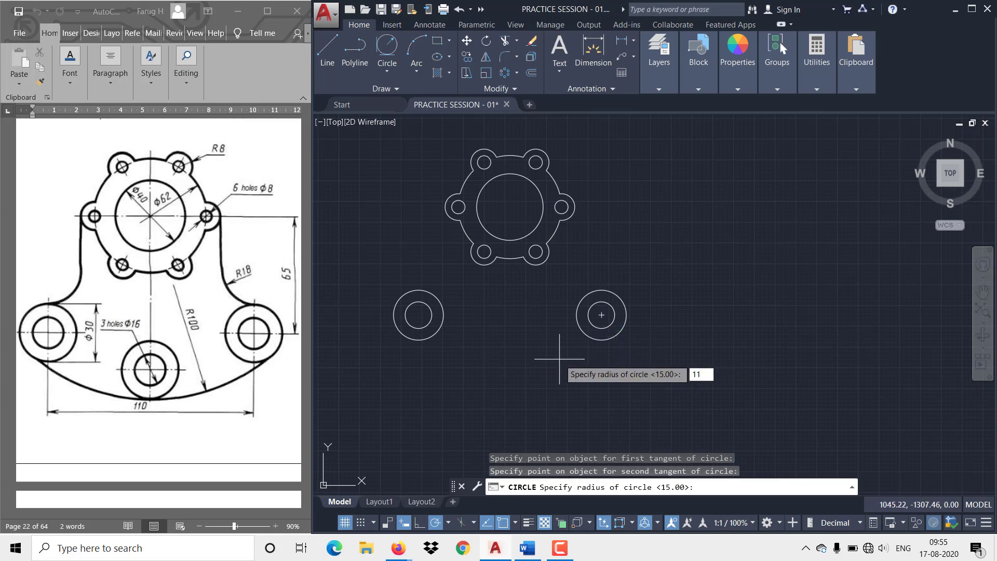
pyautogui.write('100')
pyautogui.press('Return')
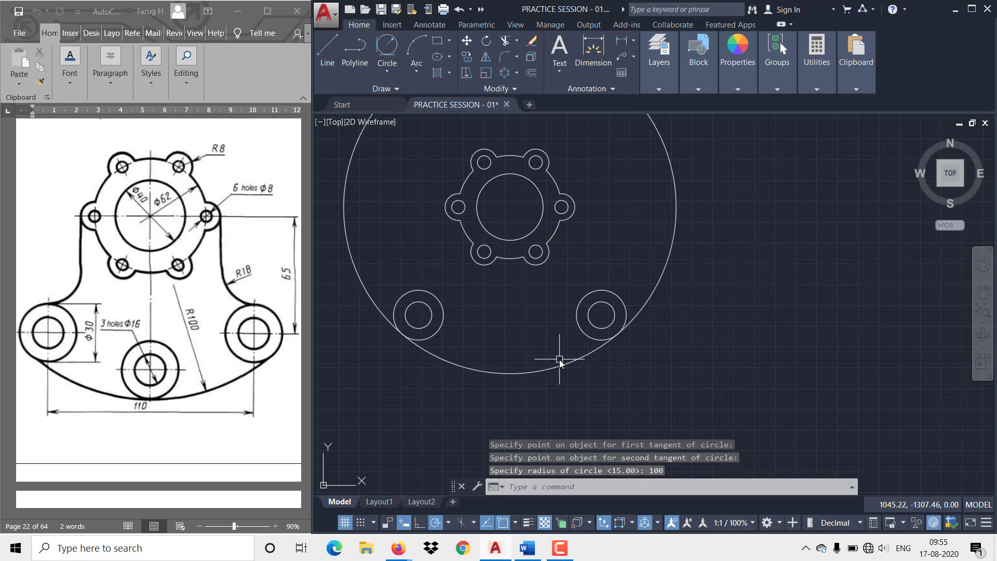
# Trim the upper part of the radius 100 circle, keeping only the bottom arc between the two bosses
pyautogui.write('TR')
pyautogui.press('Return')
pyautogui.press('Return')
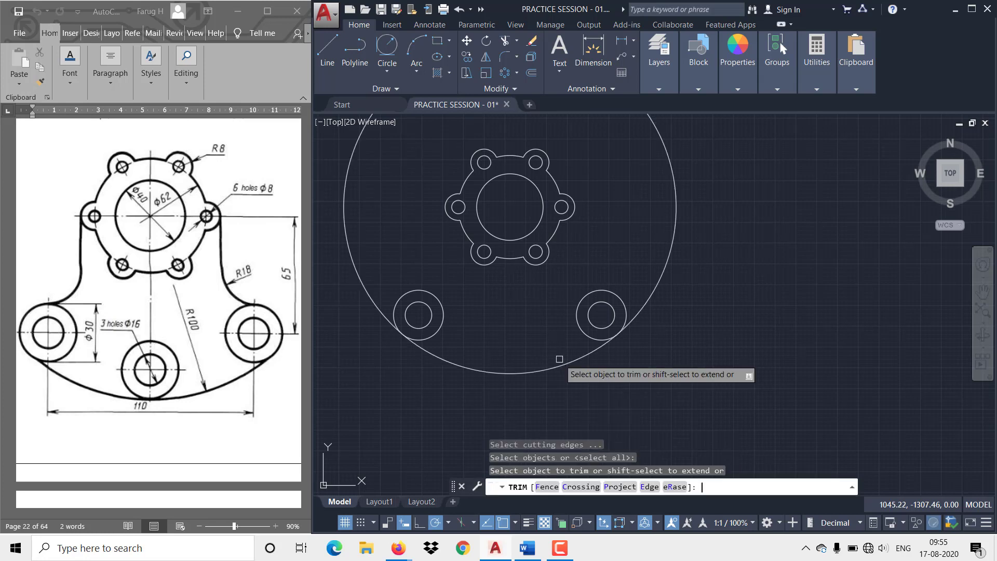
pyautogui.click(650, 289)
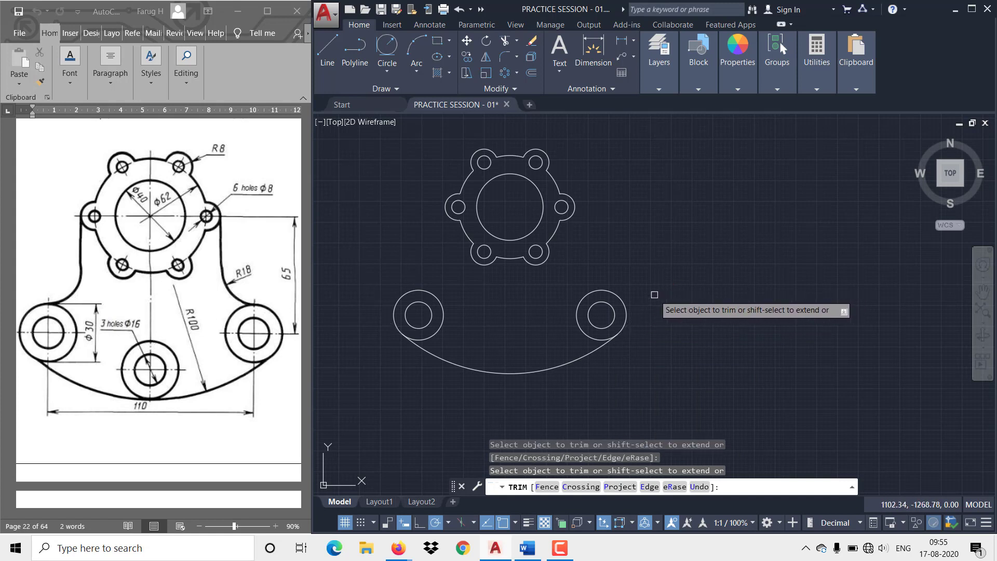
pyautogui.press('Escape')
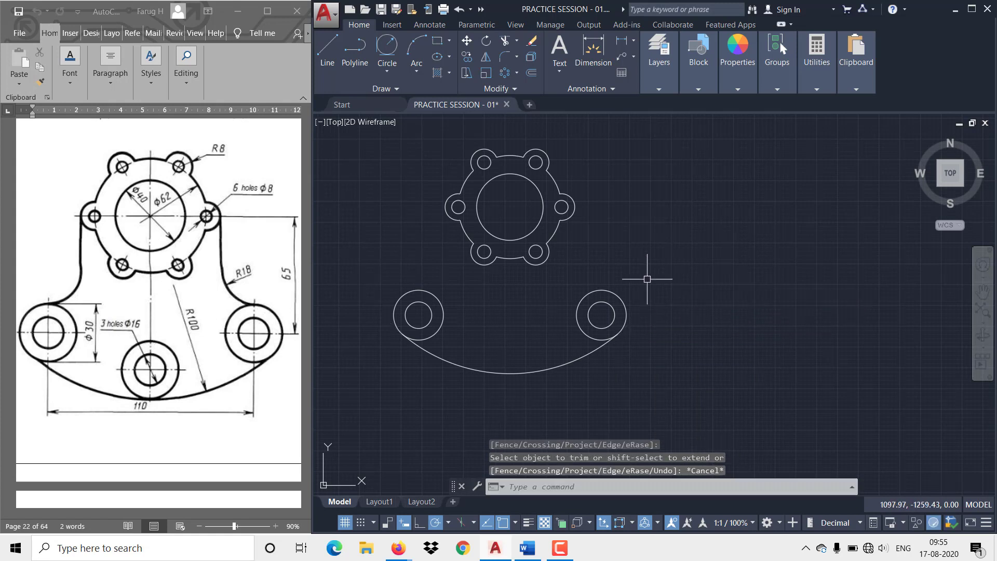
# Draw a vertical line about 48.5 units long downward from the rightmost point of the right lug
pyautogui.click(320, 50)
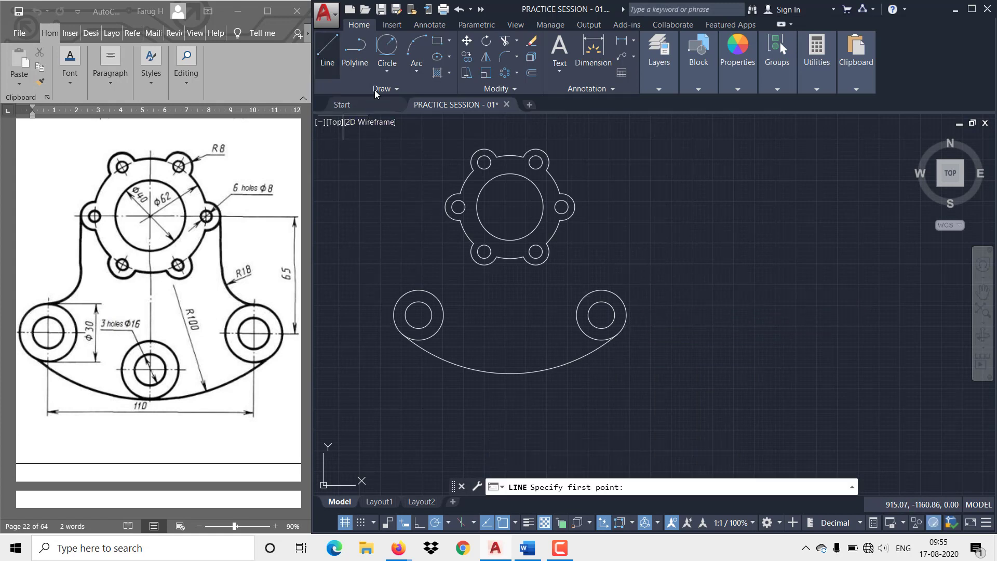
pyautogui.click(575, 207)
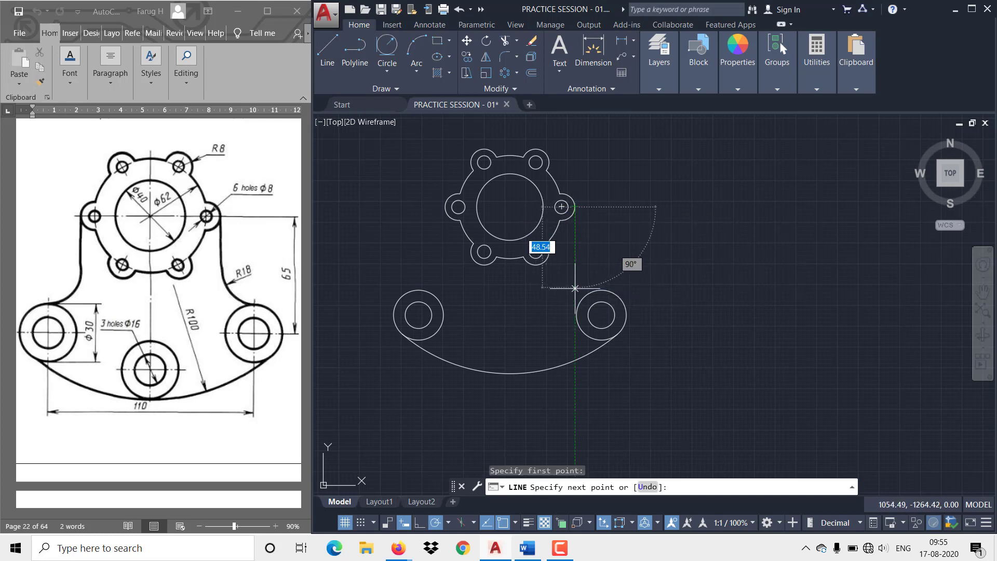
pyautogui.click(575, 287)
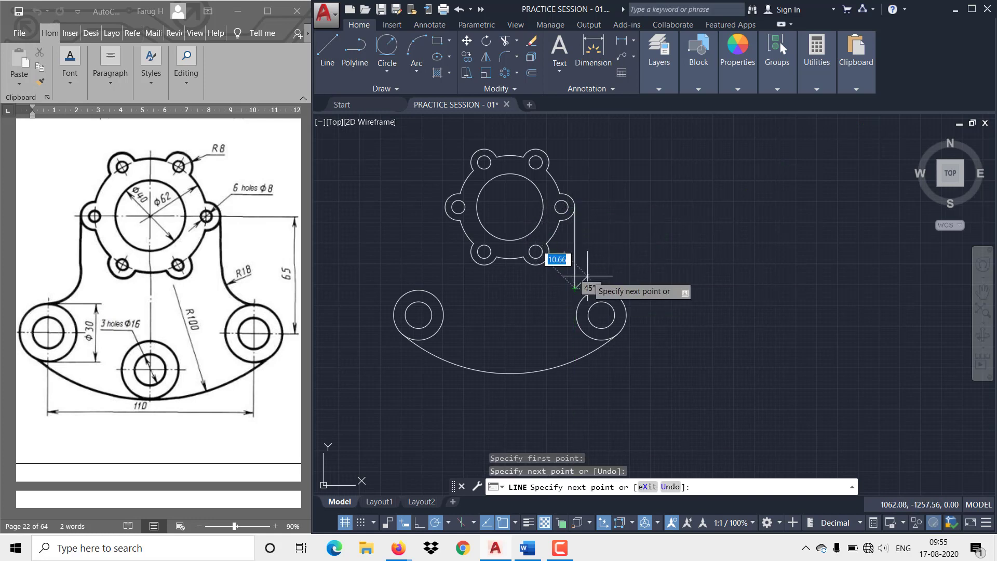
pyautogui.press('Escape')
# Draw a radius 18 circle tangent to the top of the right boss's outer circle and the vertical line
pyautogui.scroll(4, 597, 260)
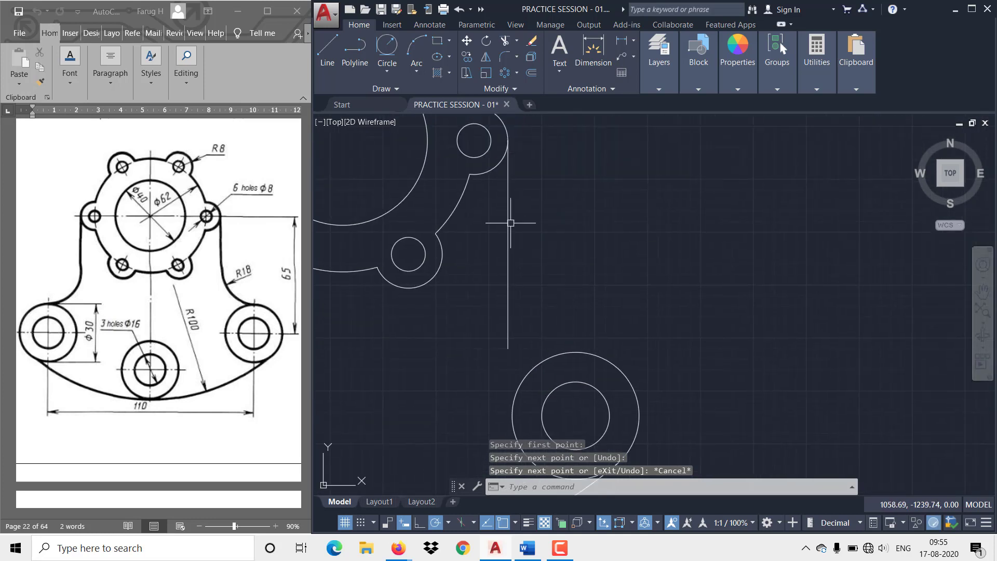
pyautogui.click(391, 46)
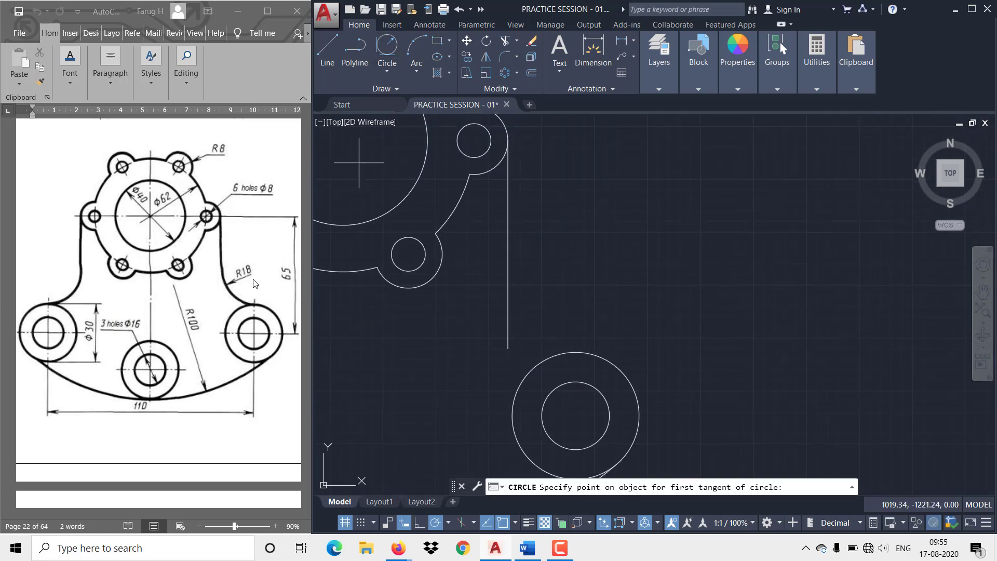
pyautogui.click(579, 352)
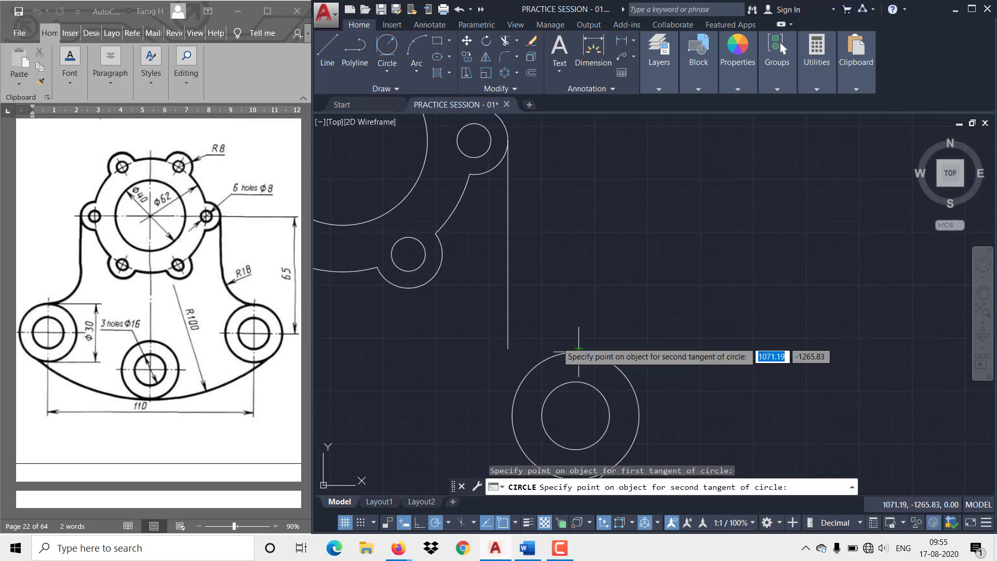
pyautogui.click(510, 305)
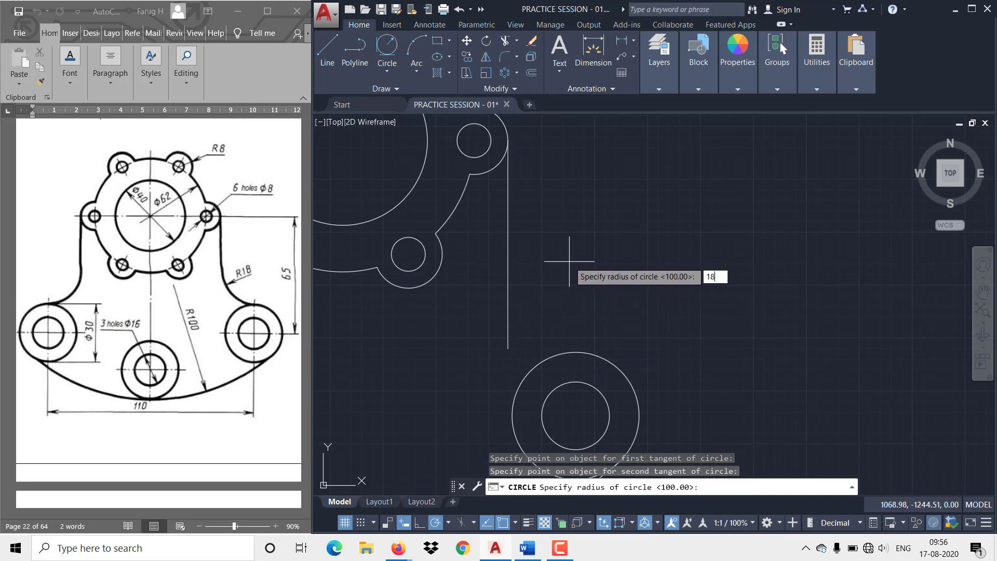
pyautogui.press('Return')
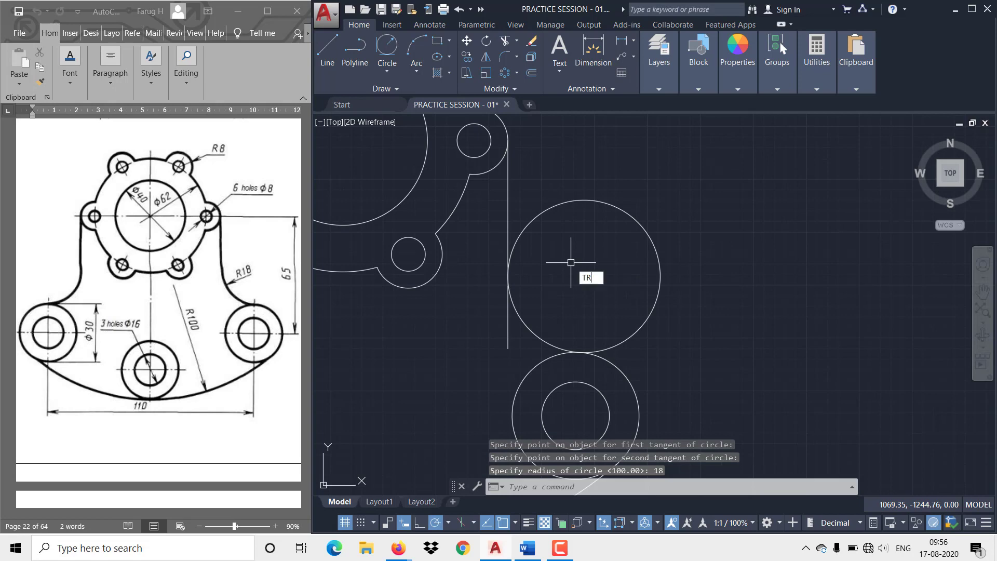
# Trim the radius 18 circle and the vertical line's lower excess, keeping the fillet arc between the line and the right boss
pyautogui.press('Return')
pyautogui.press('Return')
pyautogui.click(552, 204)
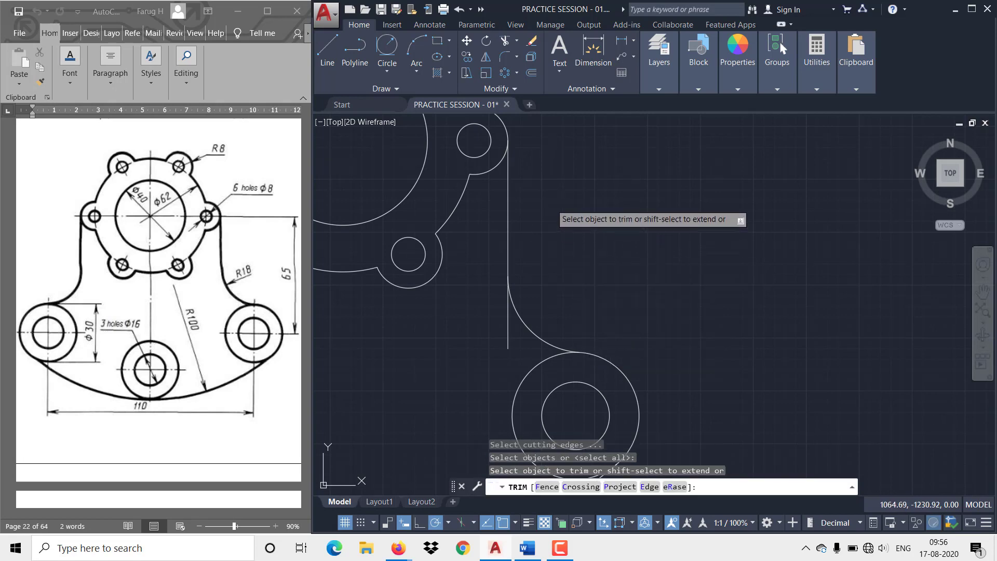
pyautogui.click(507, 333)
pyautogui.scroll(-2, 568, 265)
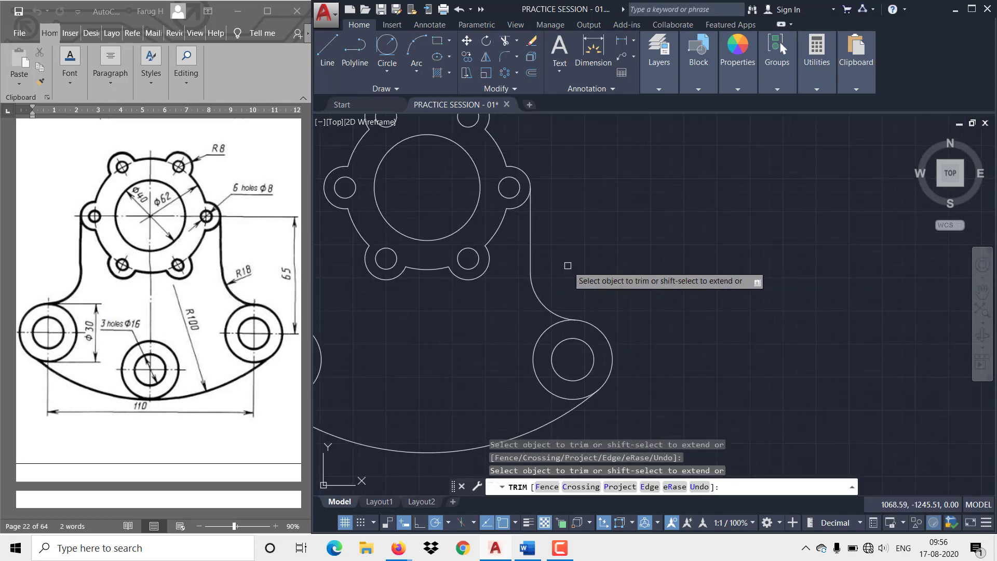
pyautogui.press('Escape')
# Mirror the right vertical line and its R18 arc about the vertical axis through the central hole's centre, keeping the originals
pyautogui.scroll(-4, 568, 265)
pyautogui.scroll(4, 578, 275)
pyautogui.click(574, 273)
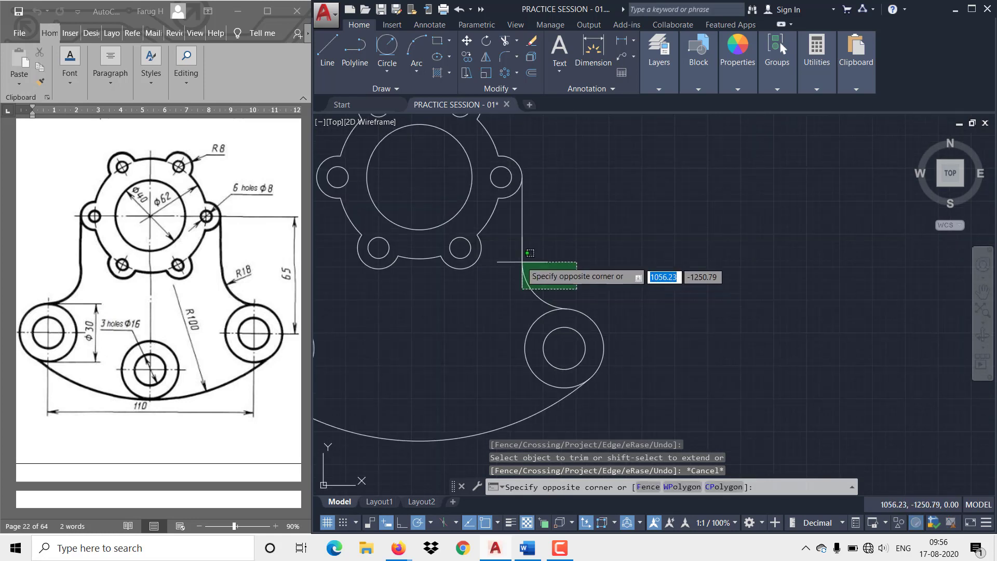
pyautogui.click(517, 235)
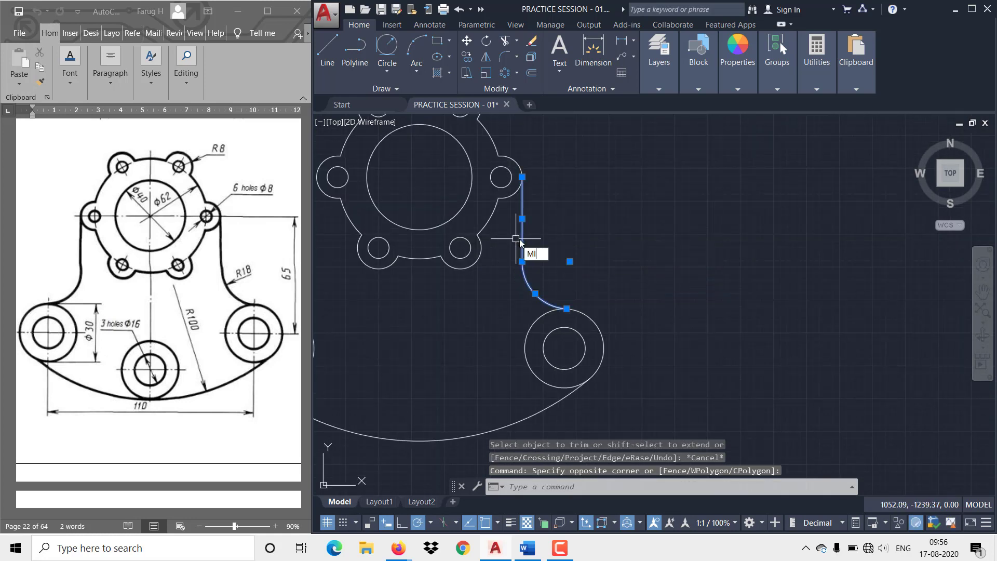
pyautogui.press('Return')
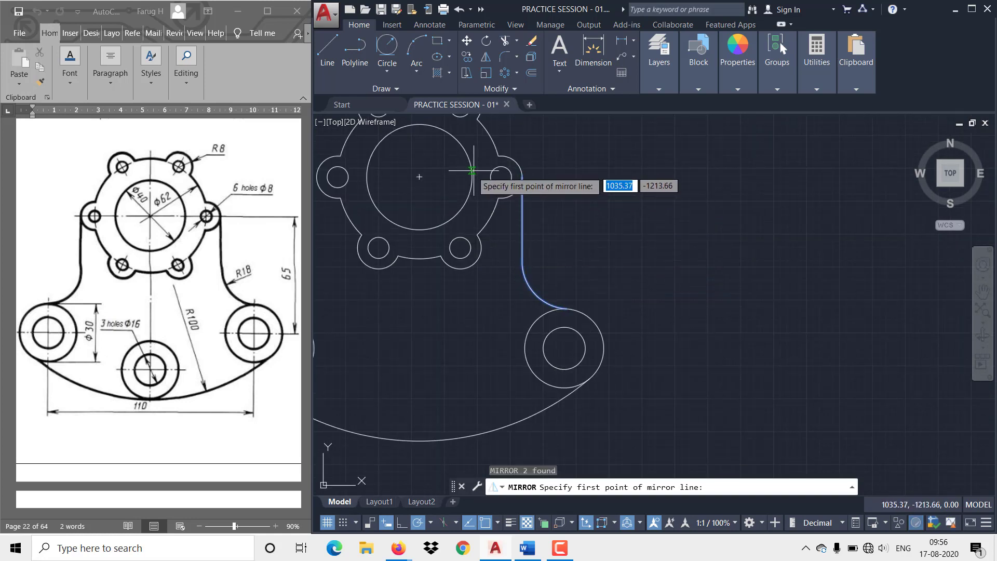
pyautogui.click(420, 177)
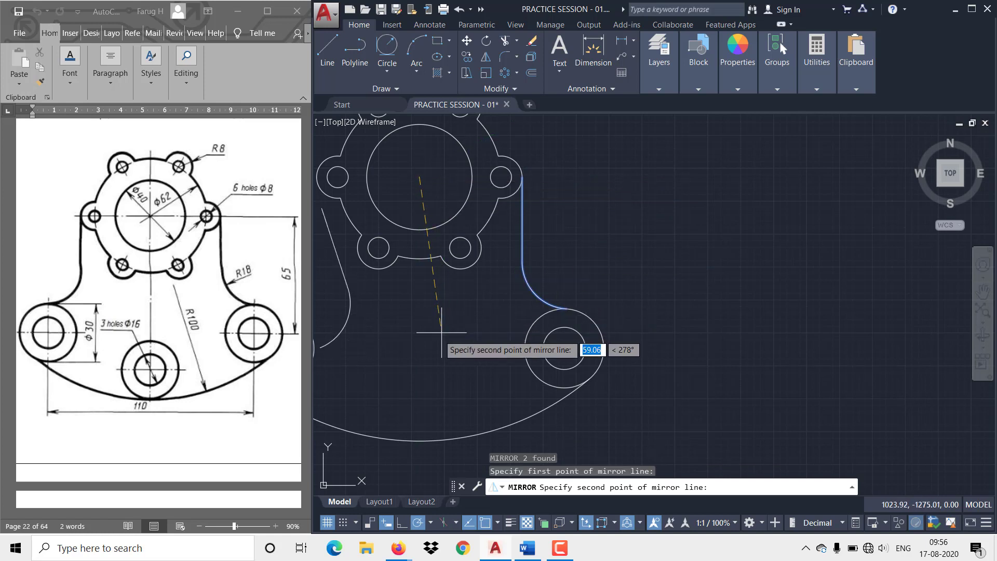
pyautogui.click(419, 353)
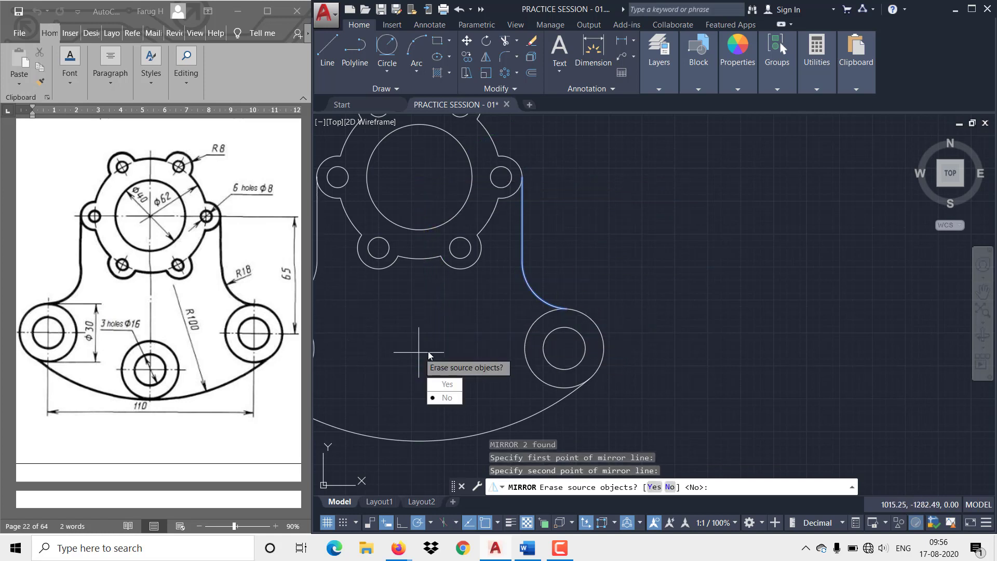
pyautogui.press('Return')
pyautogui.scroll(-4, 420, 350)
pyautogui.moveTo(431, 350)
pyautogui.mouseDown(button='middle')
pyautogui.moveTo(514, 364)
pyautogui.moveTo(481, 336)
pyautogui.mouseUp(button='middle')
pyautogui.scroll(2, 462, 349)
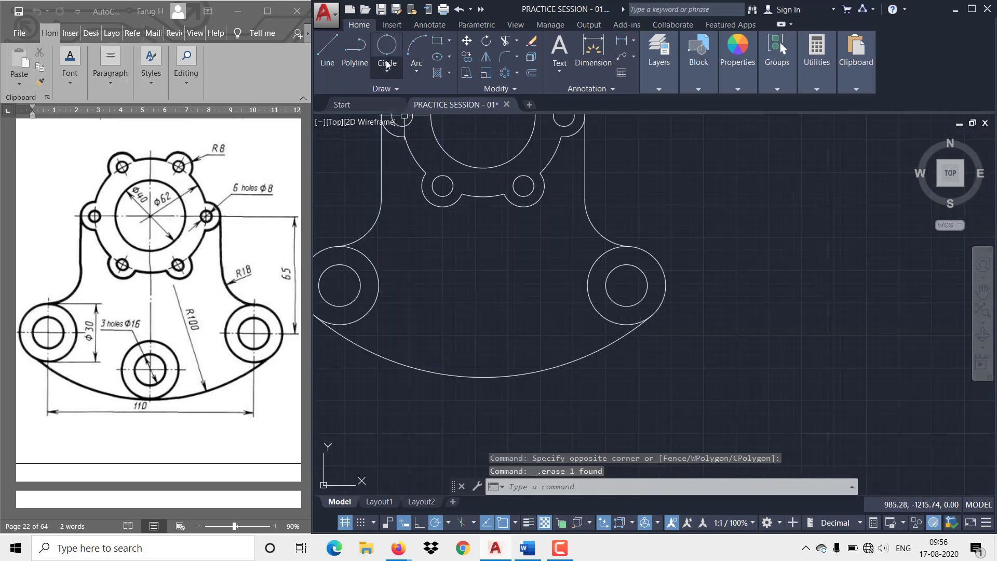
# Draw a two-point circle of diameter 30 upward from the lowest point of the R100 arc
pyautogui.click(385, 66)
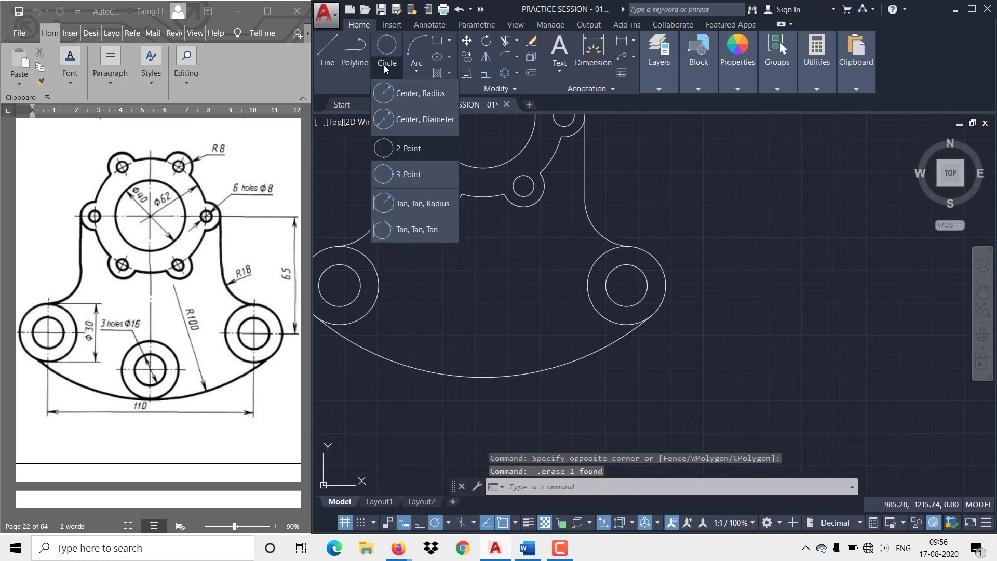
pyautogui.click(404, 148)
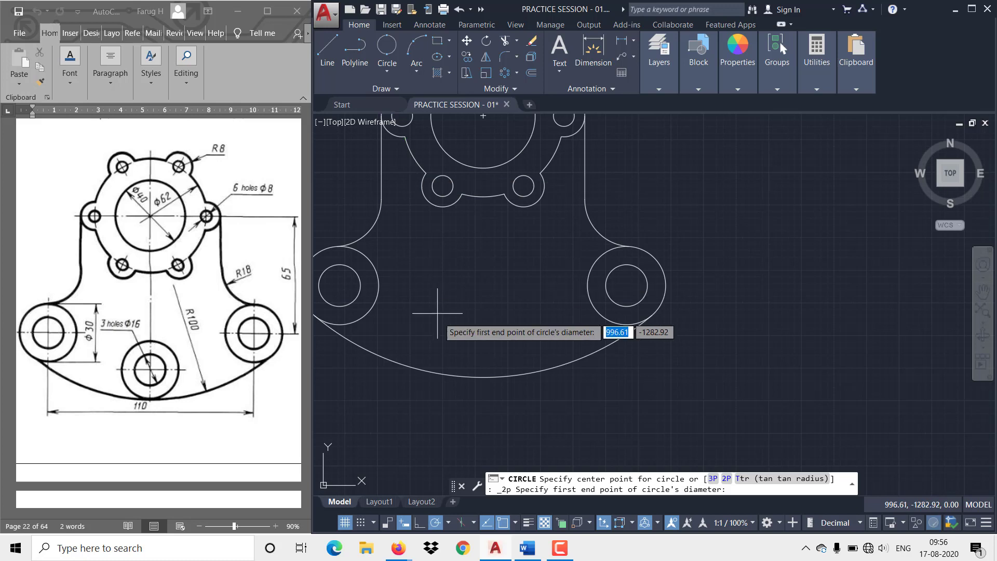
pyautogui.click(483, 377)
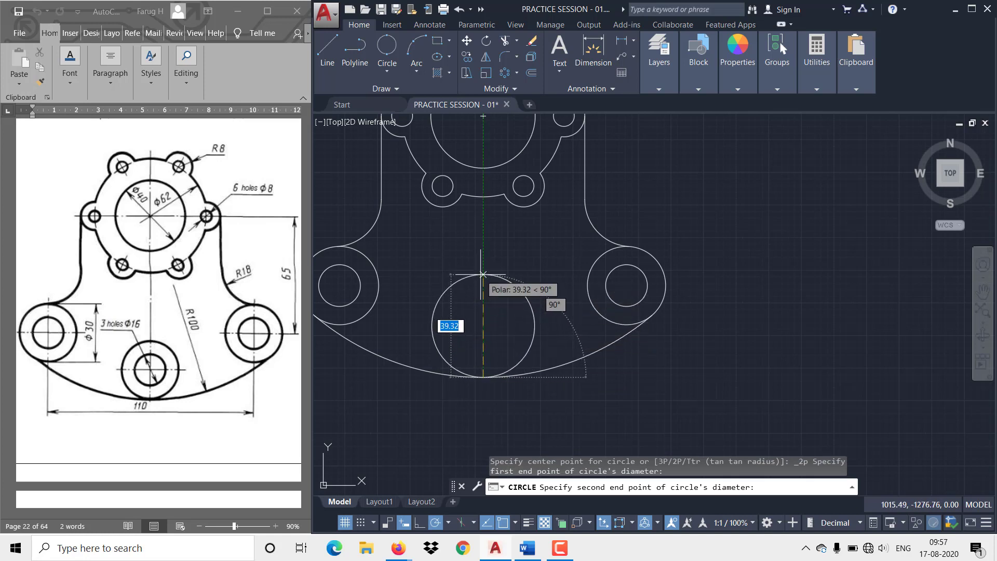
pyautogui.write('30')
pyautogui.press('Return')
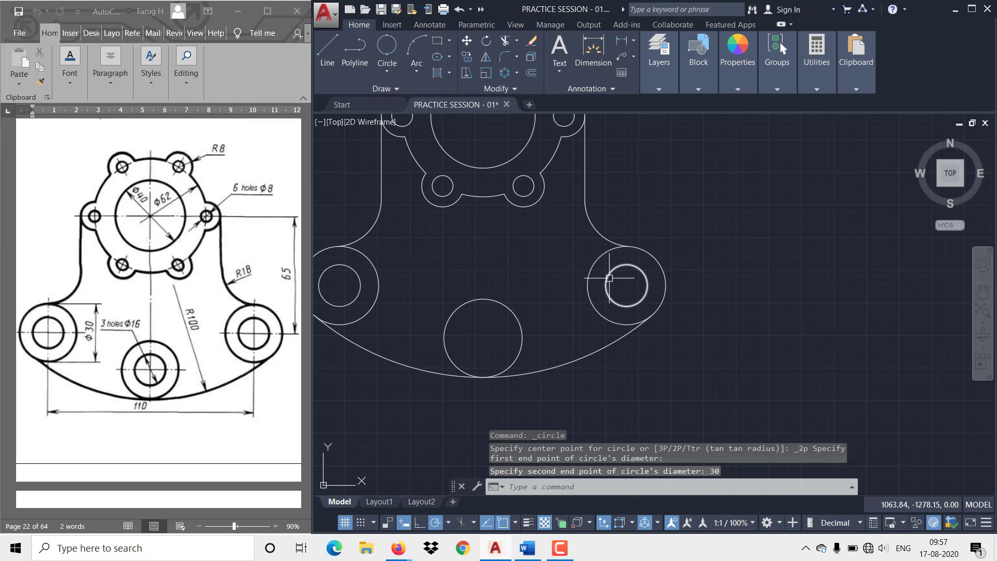
# Try a circle of radius 16 concentric with the lower middle boss circle, and undo it
pyautogui.click(387, 70)
pyautogui.click(427, 118)
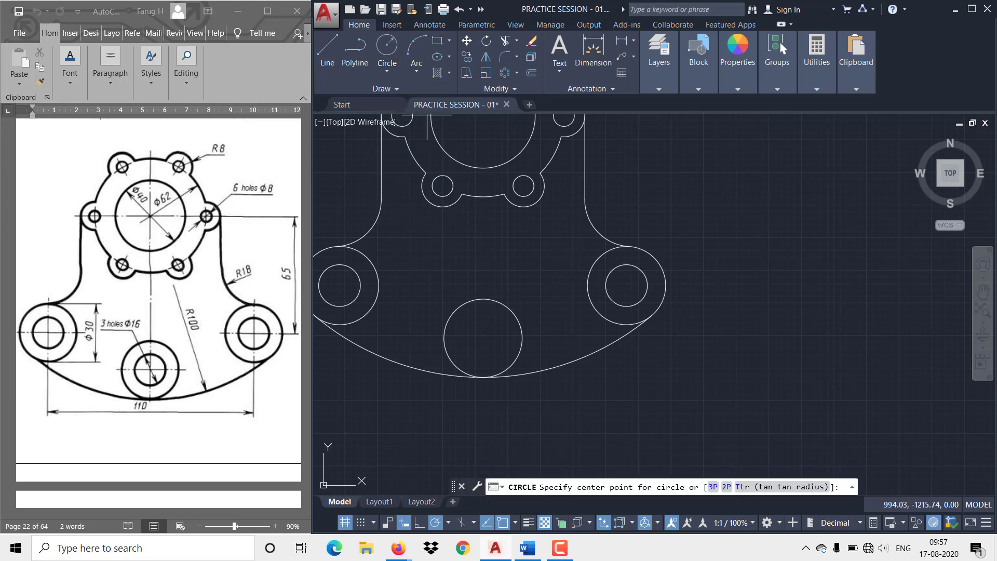
pyautogui.click(483, 337)
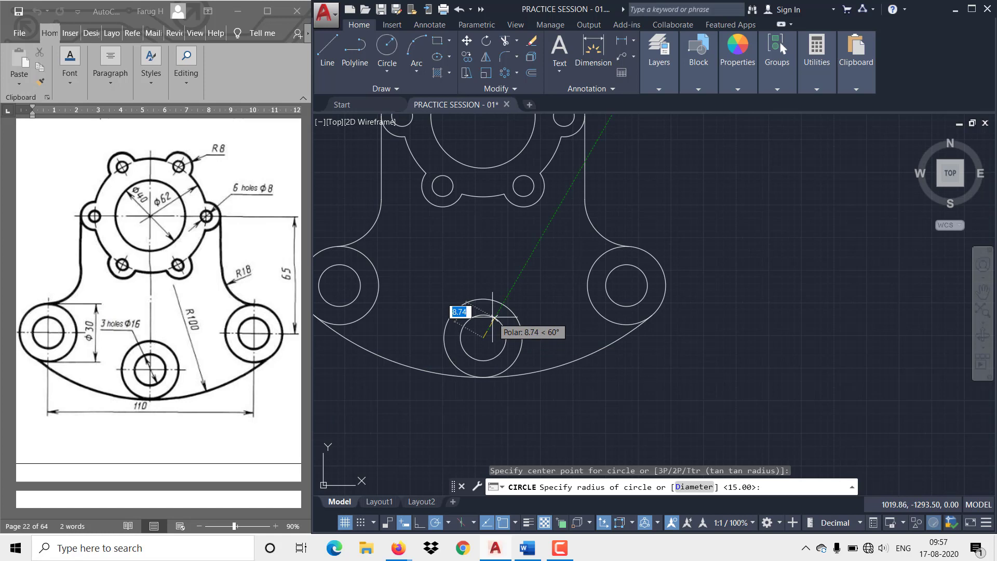
pyautogui.write('16')
pyautogui.press('Return')
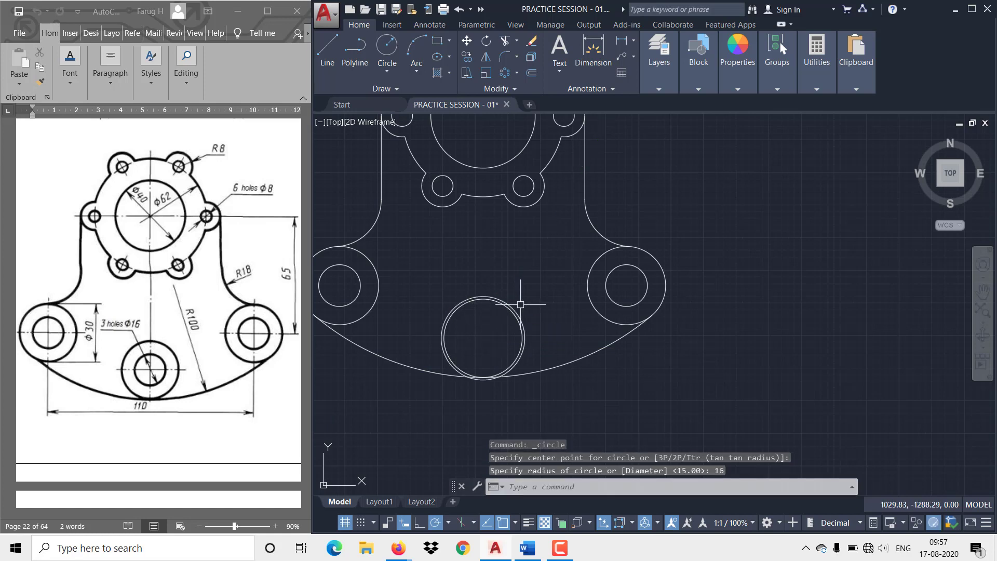
pyautogui.hotkey('ctrl', 'z')
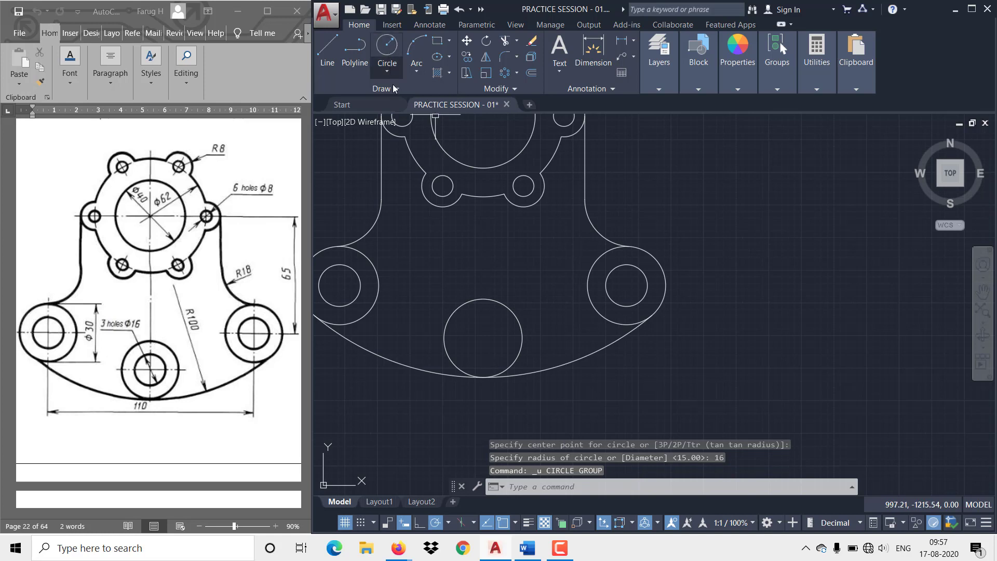
# Draw a circle of diameter 16 at the centre of the lower middle boss
pyautogui.click(387, 71)
pyautogui.click(410, 97)
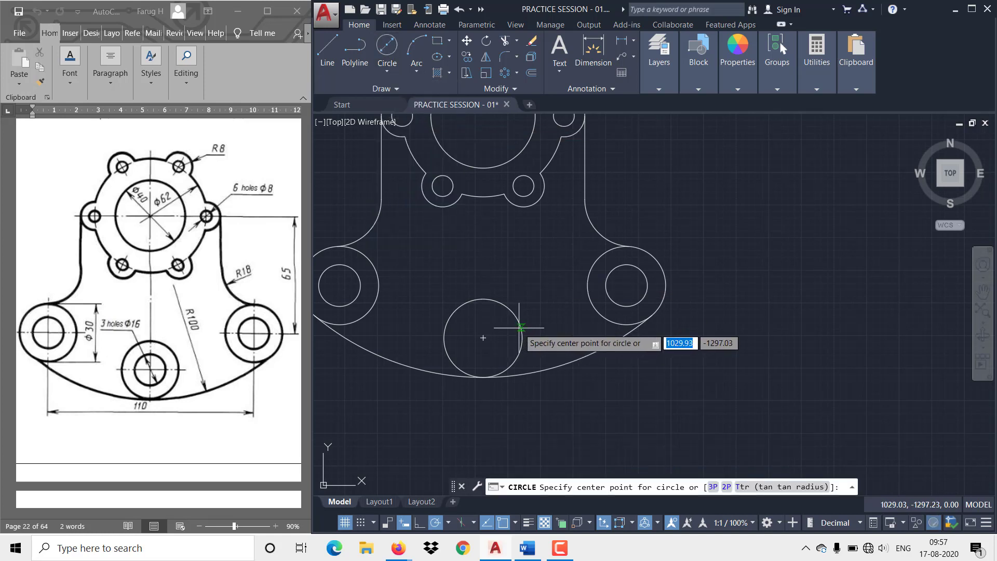
pyautogui.click(483, 338)
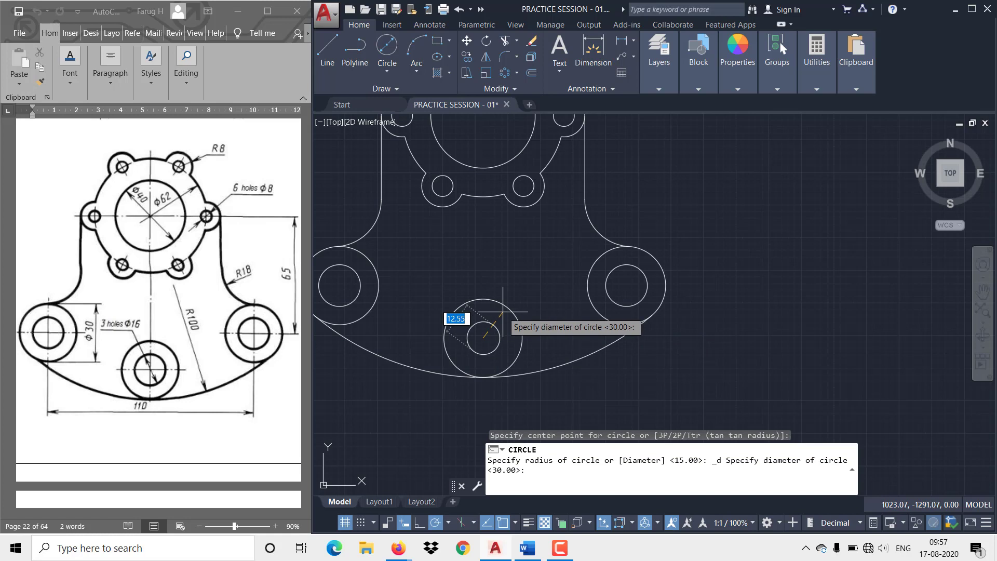
pyautogui.write('16')
pyautogui.press('Return')
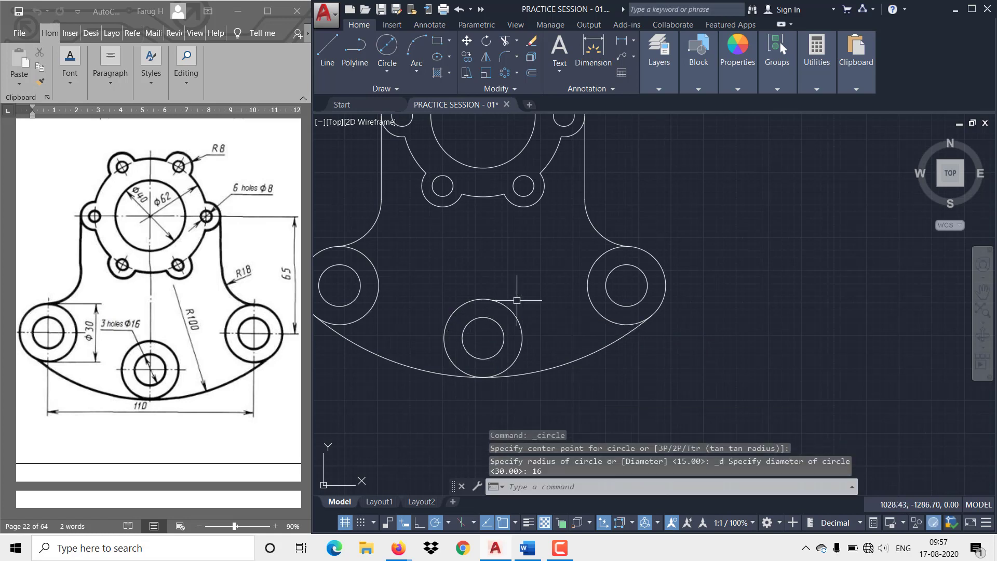
pyautogui.scroll(-2, 535, 341)
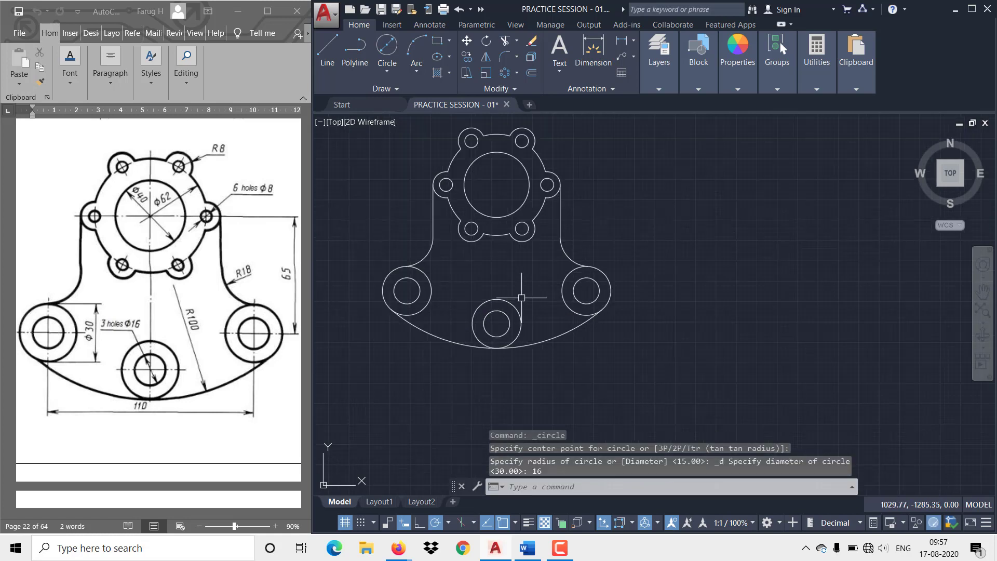
# Add a horizontal linear dimension between the centres of the right and left bosses, placed below the plate
pyautogui.click(622, 44)
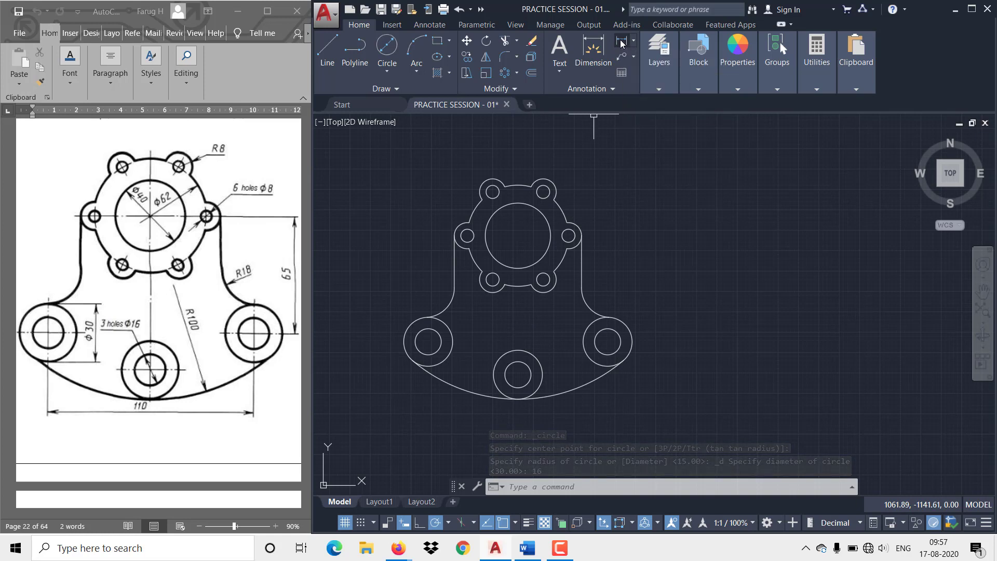
pyautogui.click(608, 341)
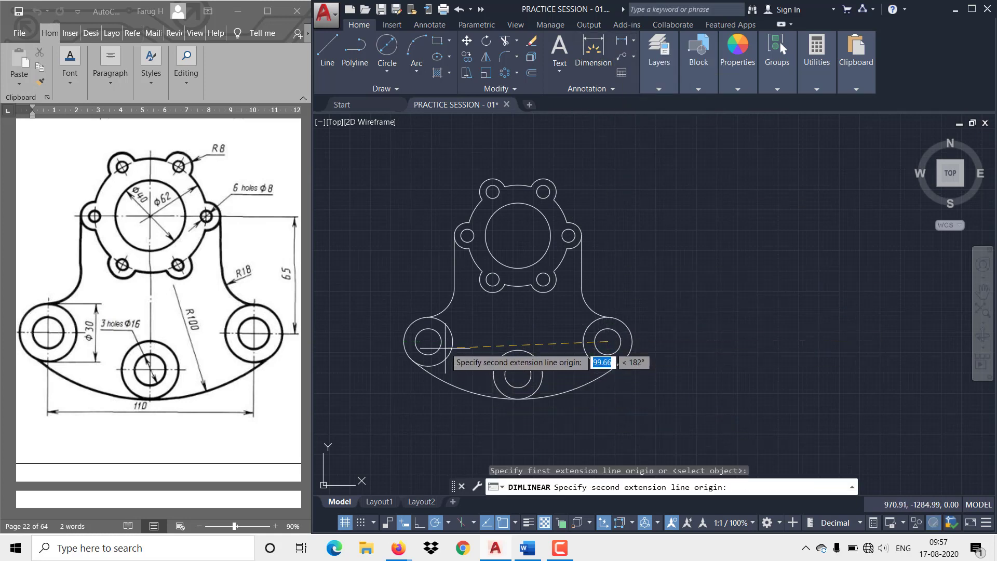
pyautogui.click(428, 341)
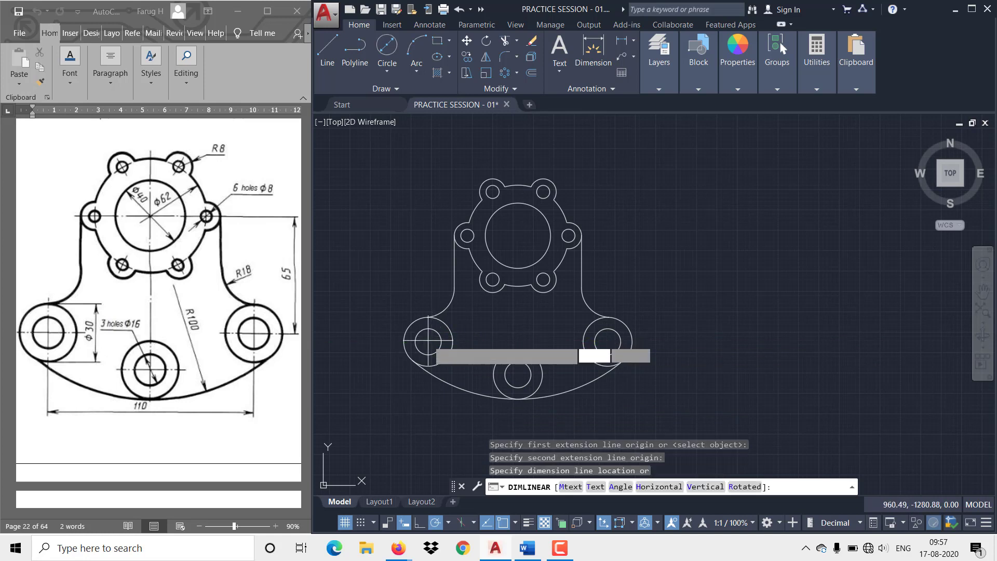
pyautogui.click(454, 419)
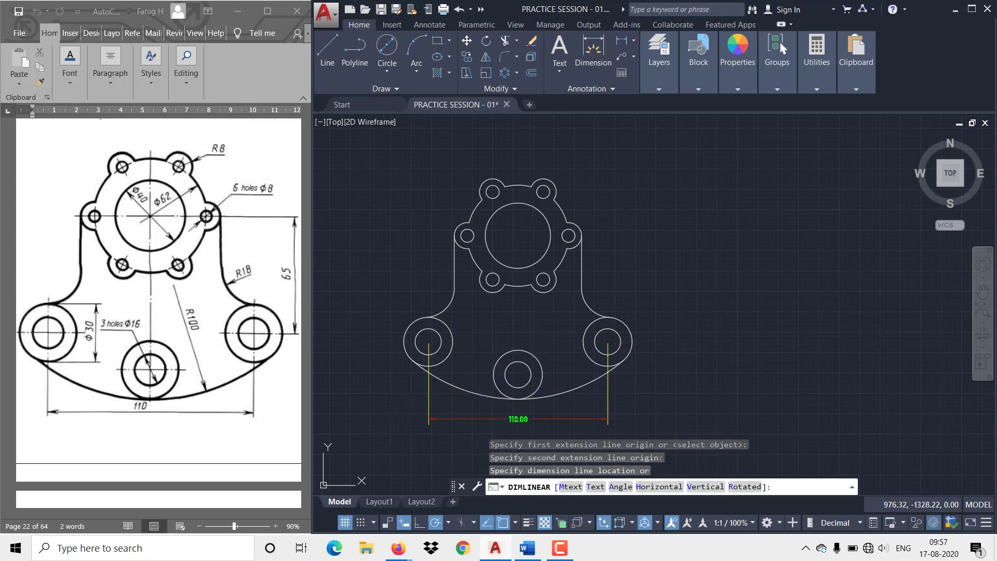
# Add a vertical linear dimension from the central hole's centre to the right boss centre, placed to the right of the plate
pyautogui.click(625, 44)
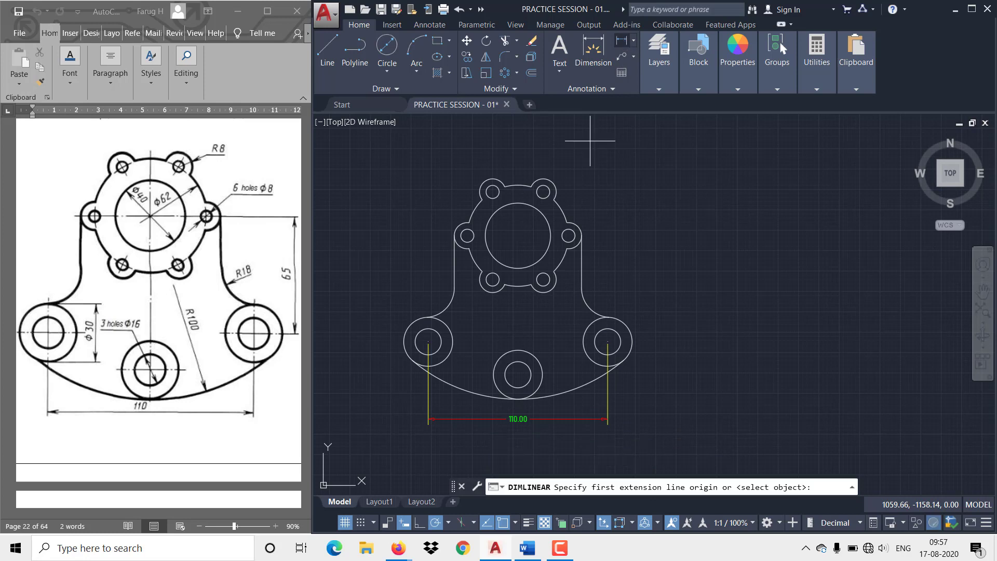
pyautogui.click(518, 236)
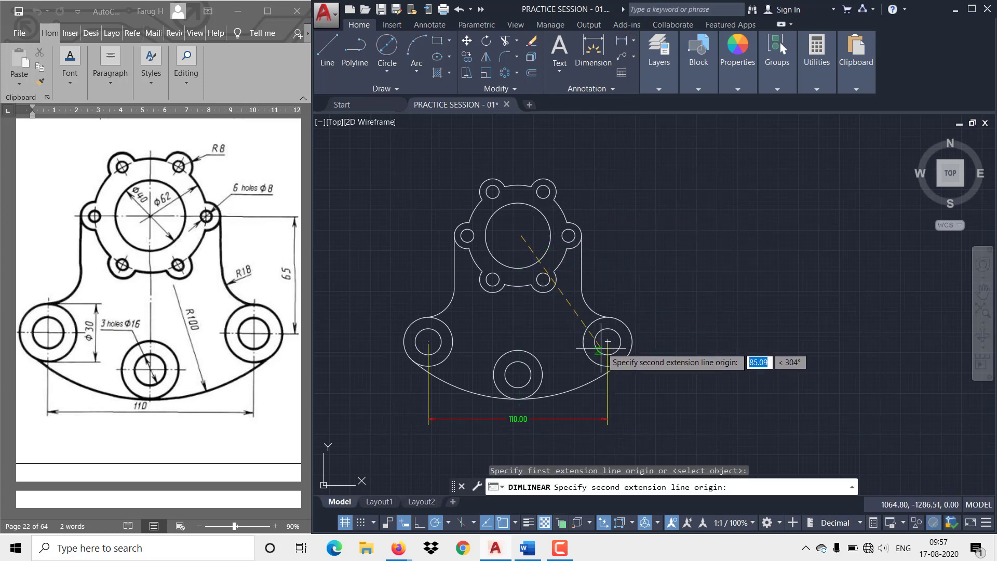
pyautogui.click(608, 341)
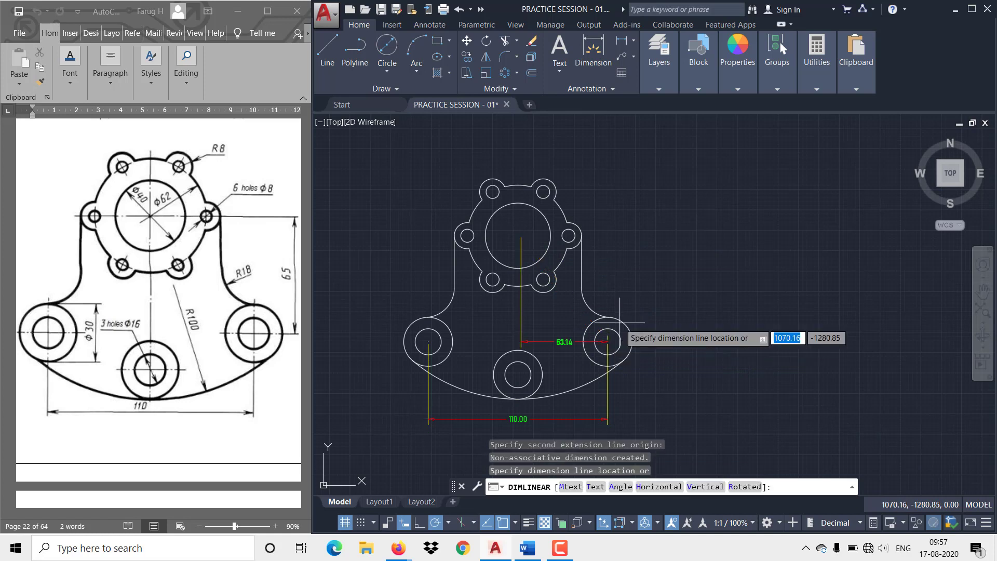
pyautogui.click(650, 295)
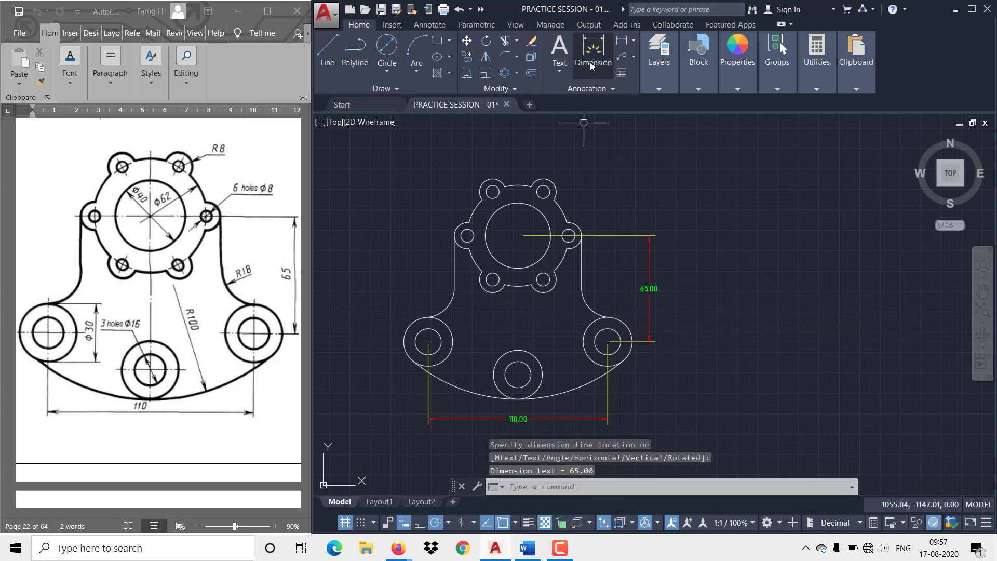
# Add a diameter dimension to the large central hole, with its text outside the ring at the upper right
pyautogui.click(633, 42)
pyautogui.click(658, 195)
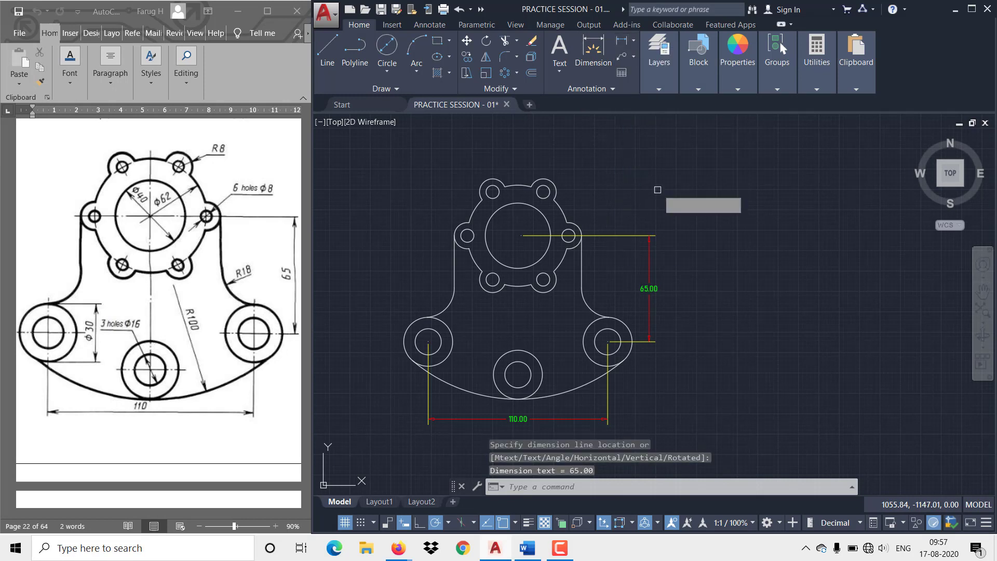
pyautogui.click(547, 217)
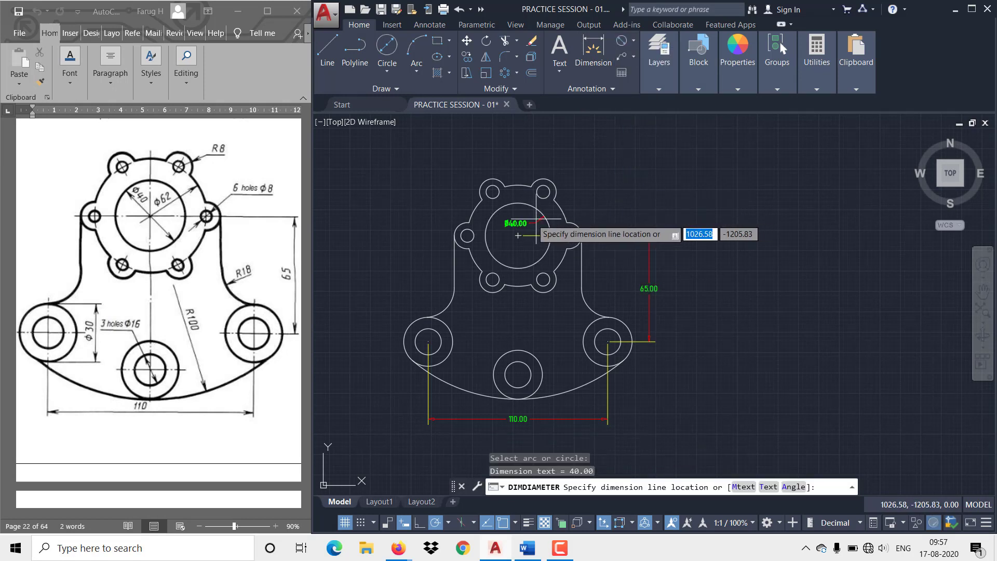
pyautogui.scroll(4, 540, 218)
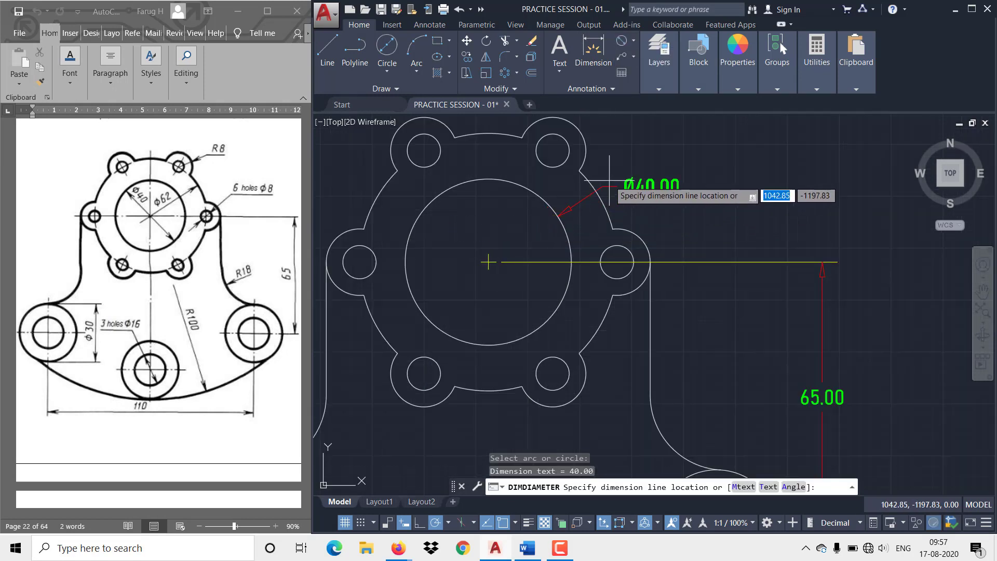
pyautogui.click(613, 154)
# Add a diameter dimension to the ring's outer arc between the upper-right and right lugs, placed below the central hole's diameter dimension
pyautogui.press('space')
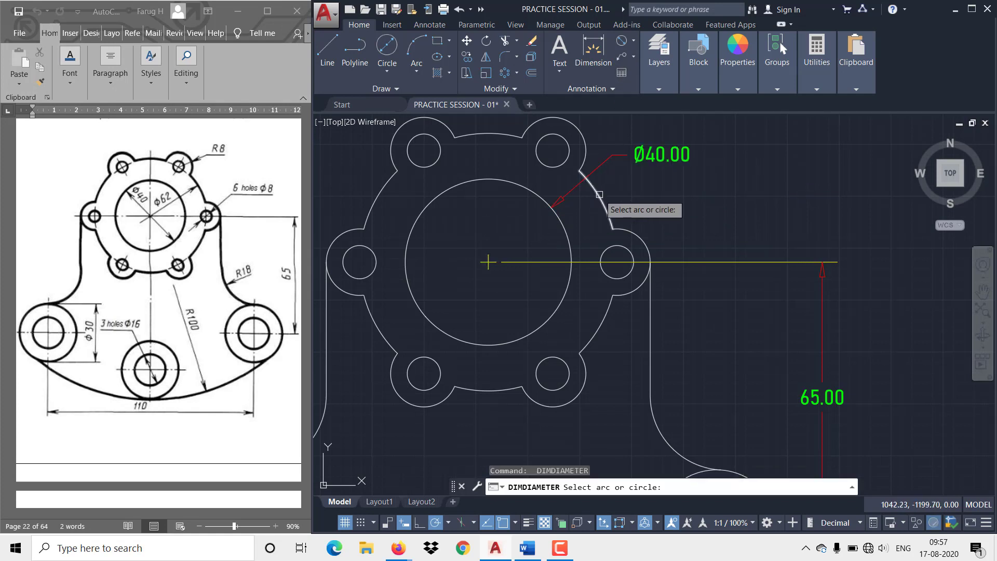
pyautogui.click(602, 208)
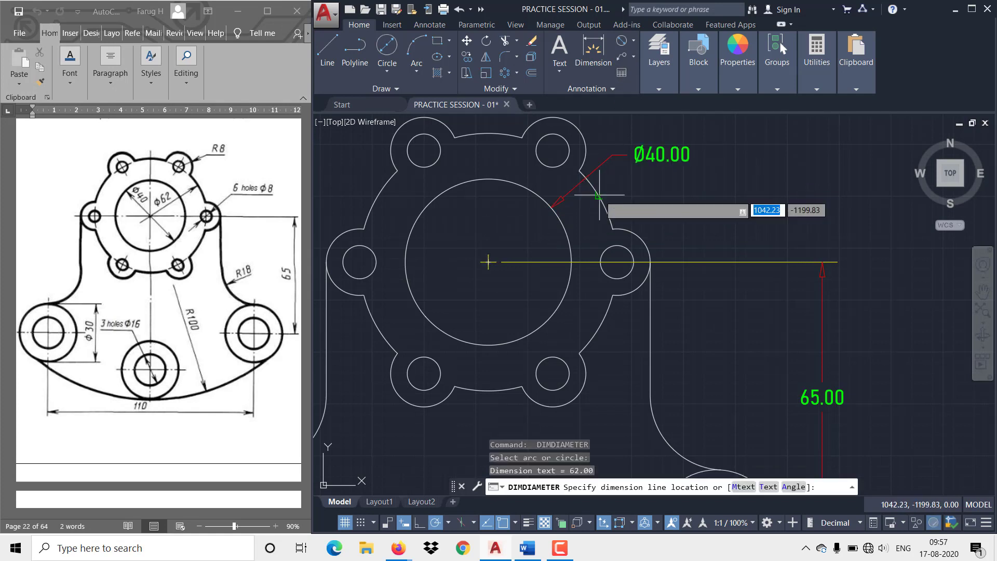
pyautogui.click(623, 188)
pyautogui.scroll(-1, 689, 227)
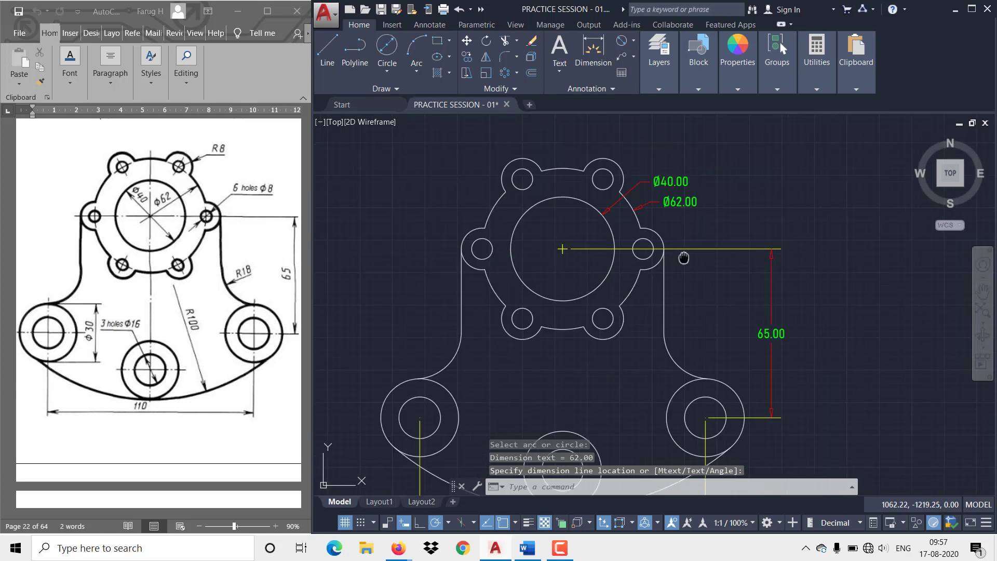
pyautogui.moveTo(683, 258); pyautogui.dragTo(675, 227, button='middle')
pyautogui.moveTo(687, 263); pyautogui.dragTo(678, 236, button='middle')
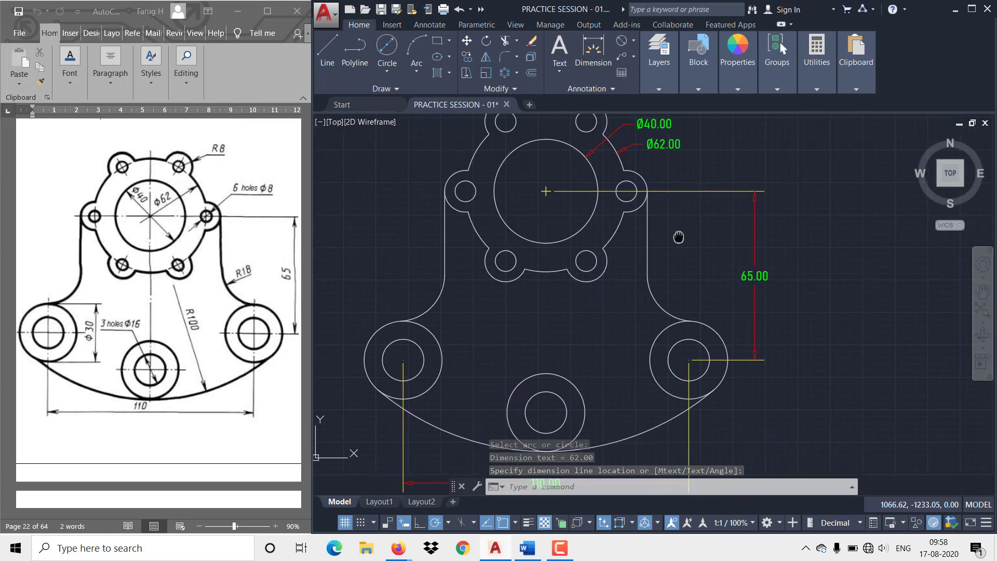
# Add a diameter dimension to the left boss's outer circle, with its text outside at the lower right
pyautogui.press('Return')
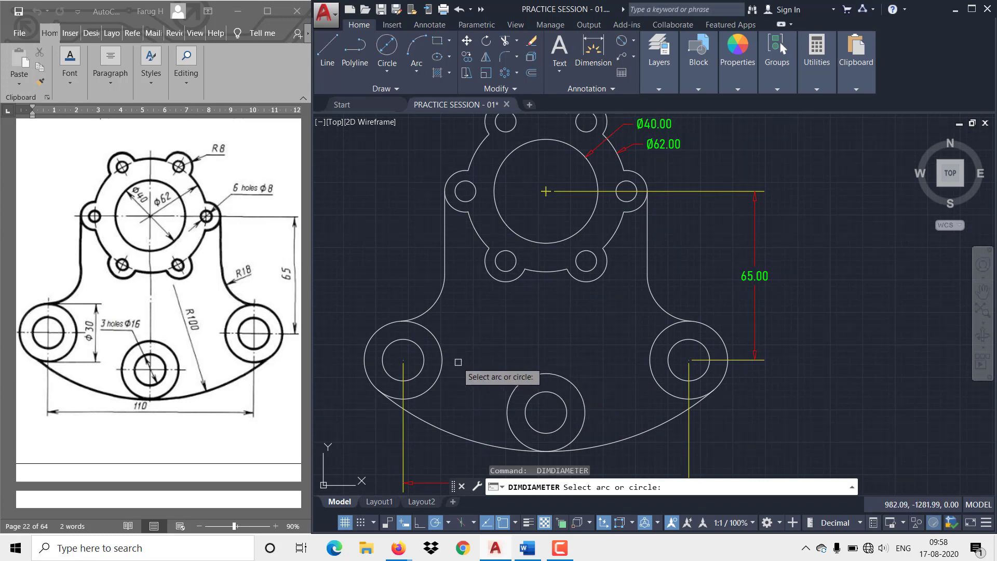
pyautogui.click(441, 371)
pyautogui.click(451, 382)
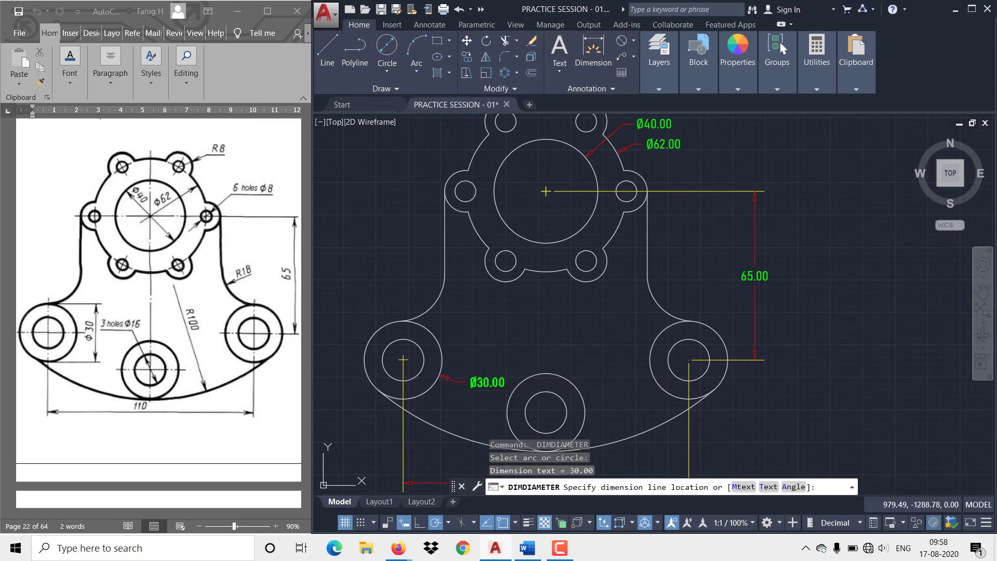
# Add a diameter dimension to the middle boss's hole, placed at its upper right, and prefix the text with "3 X"
pyautogui.press('Return')
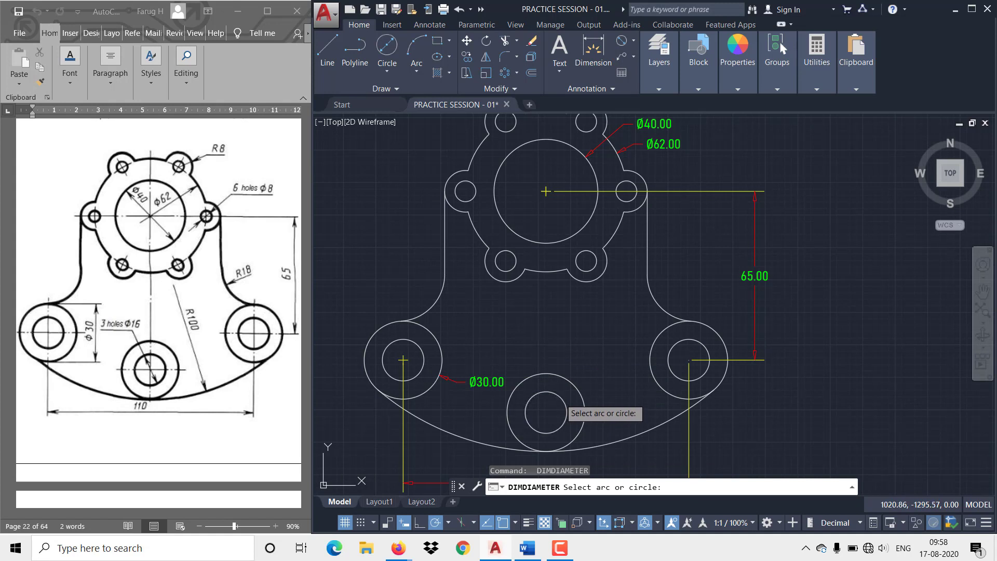
pyautogui.click(556, 399)
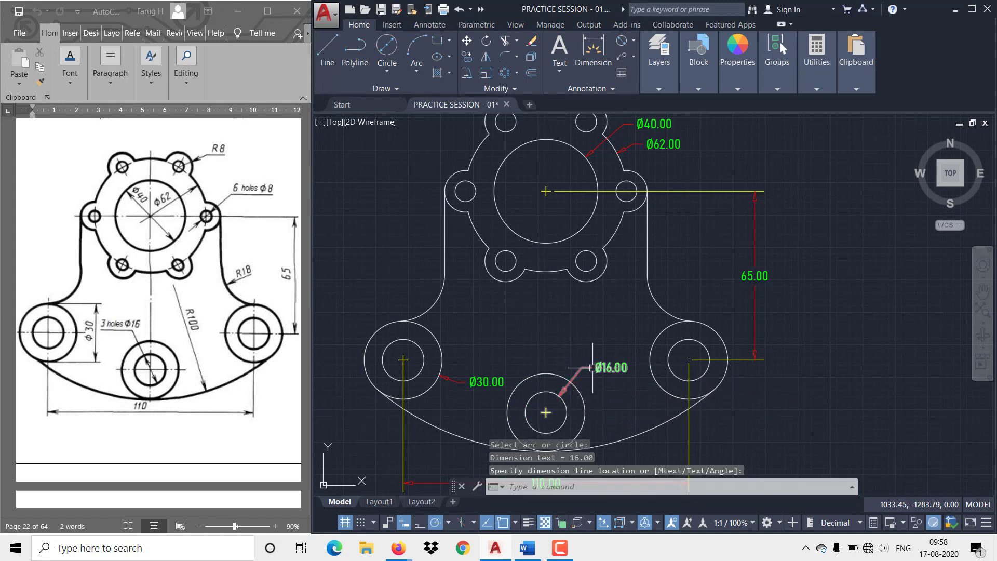
pyautogui.click(593, 367)
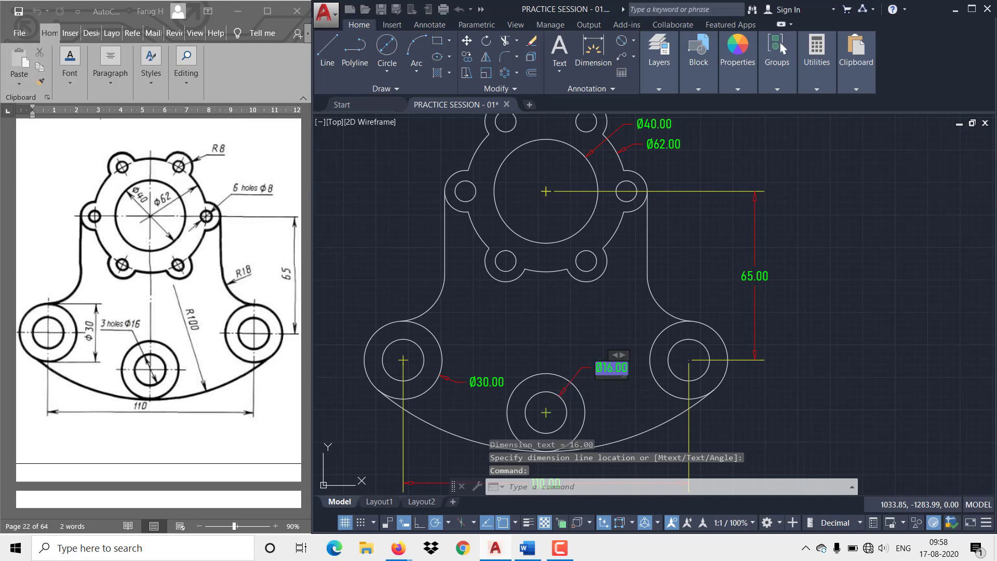
pyautogui.doubleClick(597, 373)
pyautogui.write('3 X')
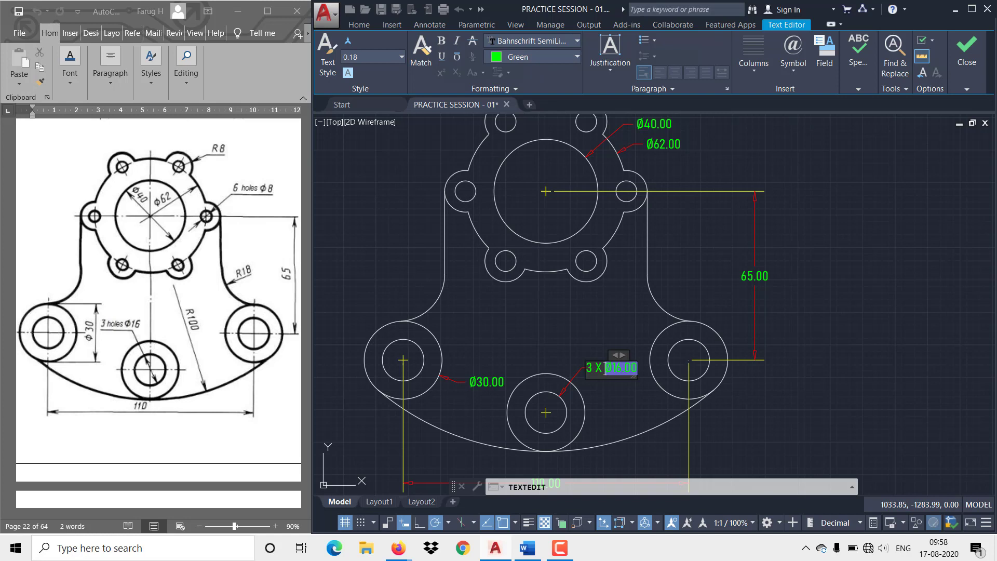
pyautogui.click(587, 318)
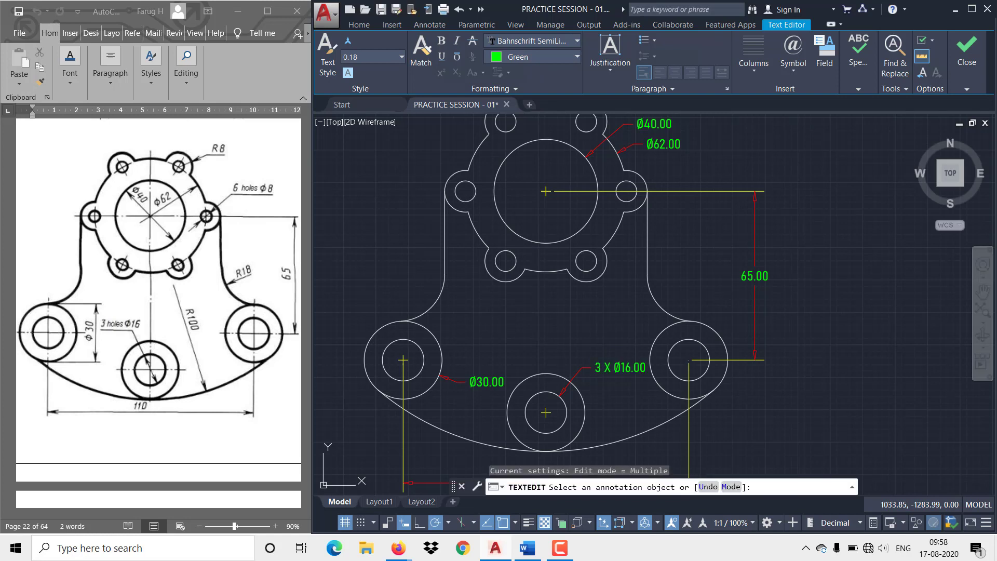
# Explode the polar array that forms the six-lug ring
pyautogui.moveTo(593, 318)
pyautogui.mouseDown(button='middle')
pyautogui.moveTo(571, 382)
pyautogui.moveTo(584, 412)
pyautogui.mouseUp(button='middle')
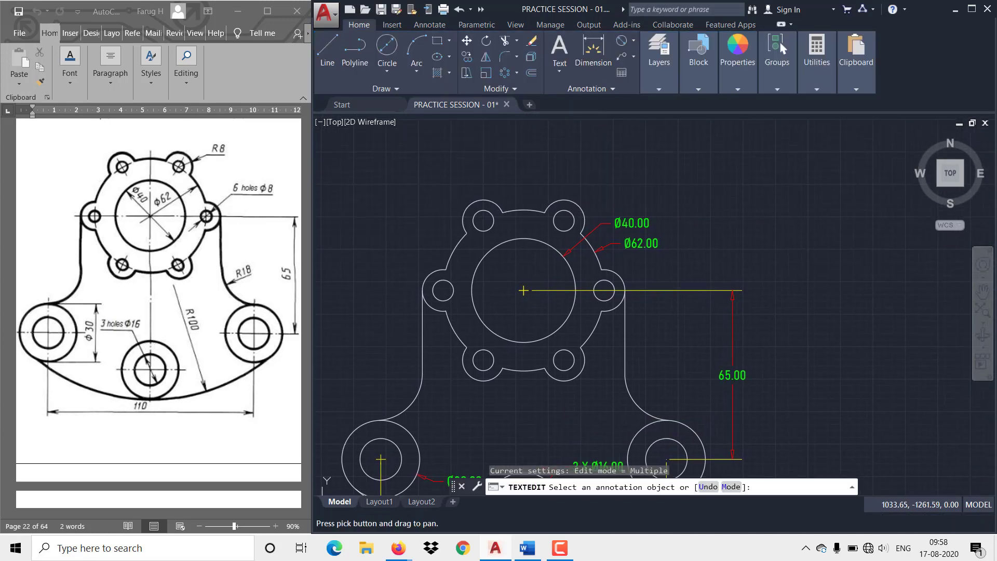
pyautogui.click(483, 211)
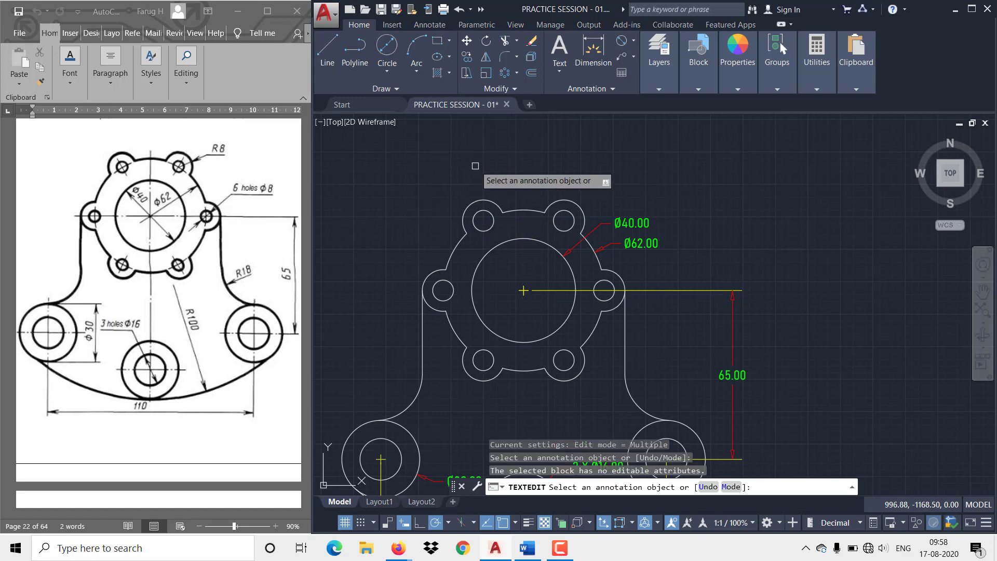
pyautogui.press('Escape')
pyautogui.click(483, 198)
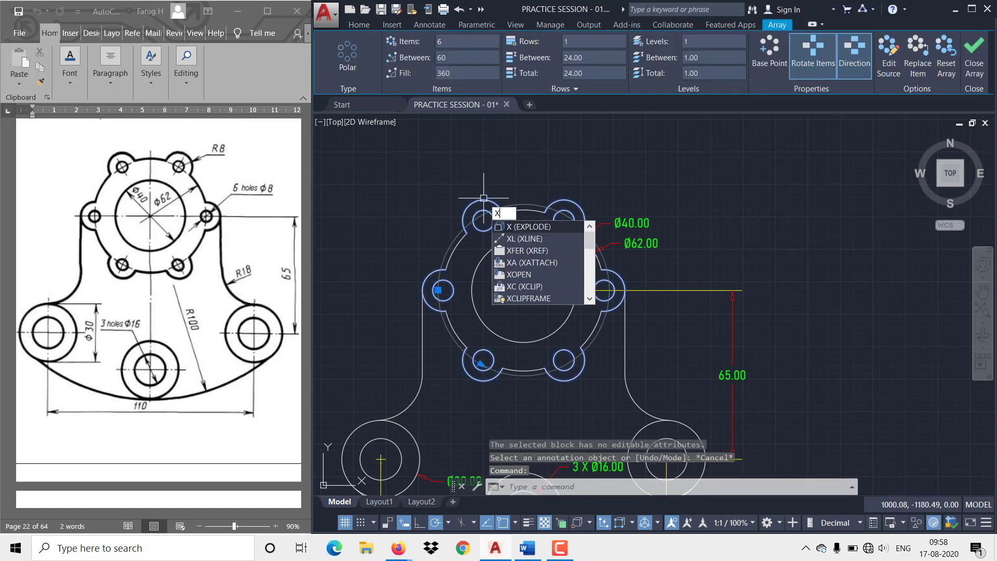
pyautogui.press('Return')
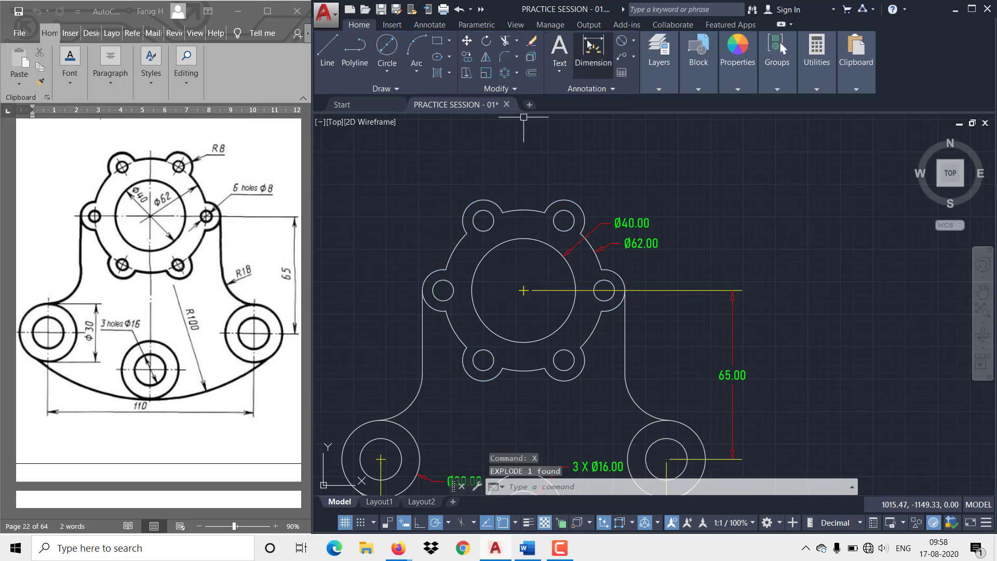
# Add a diameter dimension to the upper-left lug's hole, with its text outside the ring at the upper left
pyautogui.click(622, 42)
pyautogui.click(477, 214)
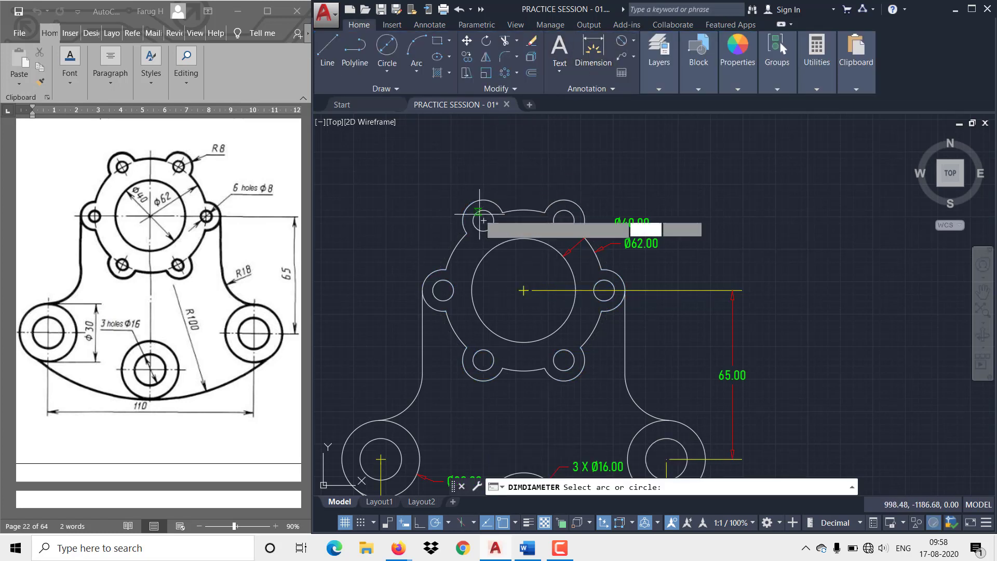
pyautogui.click(439, 177)
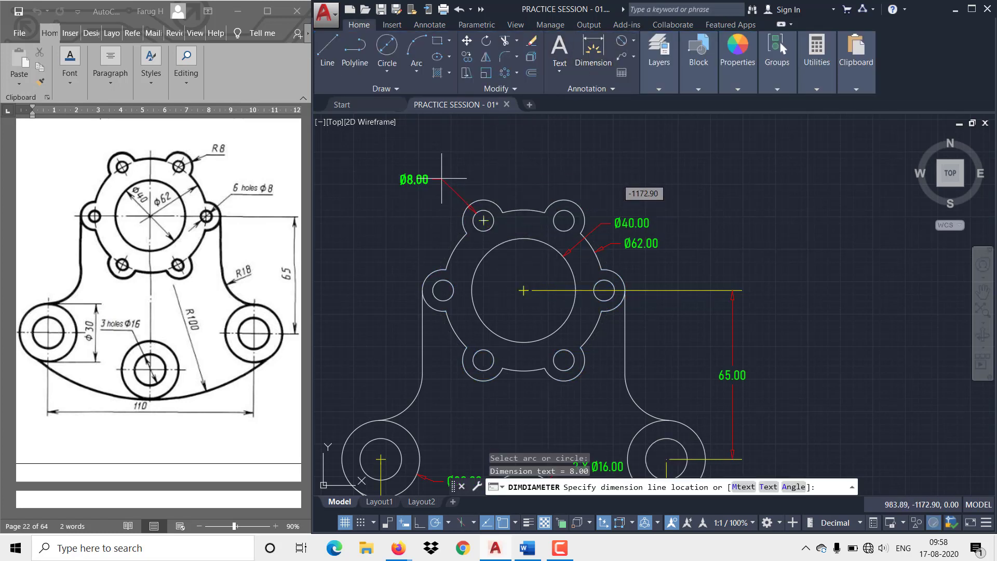
# Add a radius dimension to the upper-right lug's outer arc, with its text above the central hole's diameter dimension
pyautogui.click(634, 48)
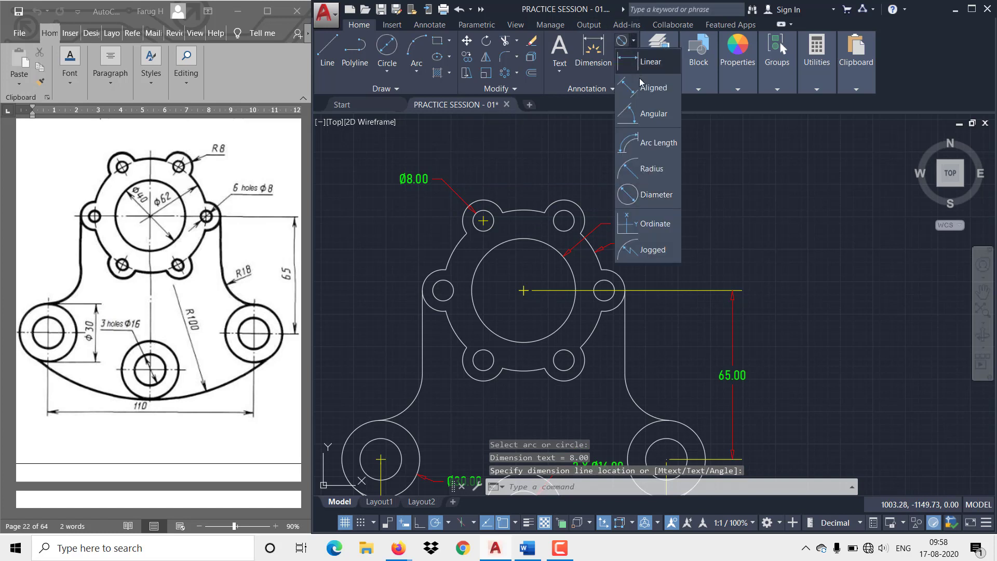
pyautogui.click(649, 167)
pyautogui.click(575, 205)
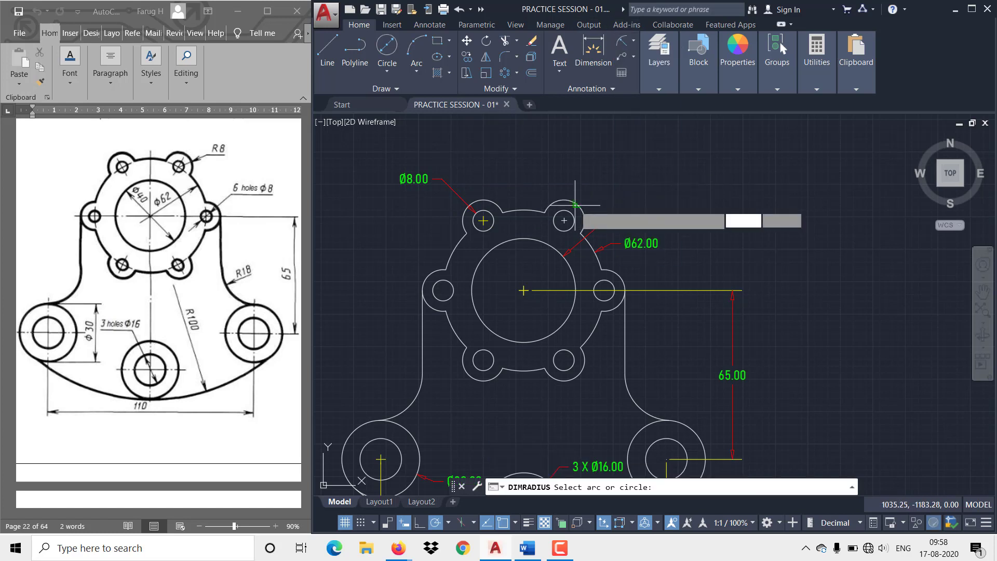
pyautogui.click(600, 183)
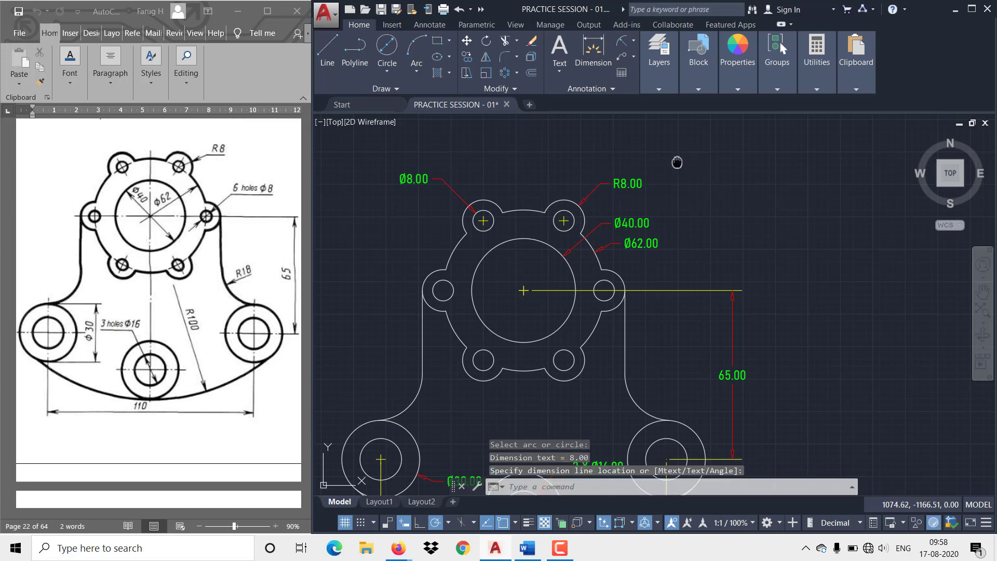
# Add centre marks to the six small lug holes and to the ring's outer arc
pyautogui.moveTo(678, 162); pyautogui.dragTo(671, 150, button='middle')
pyautogui.moveTo(681, 196); pyautogui.dragTo(684, 185, button='middle')
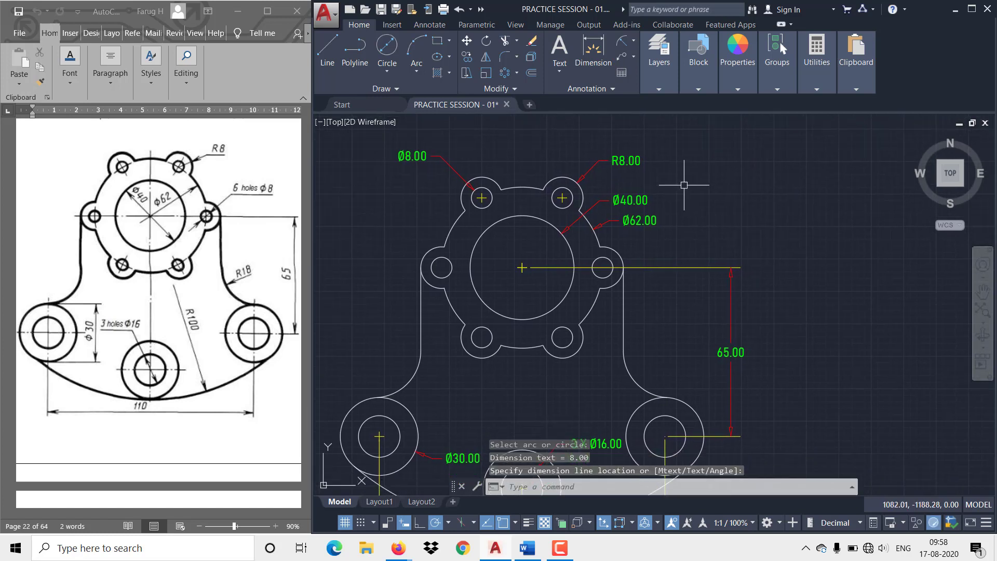
pyautogui.scroll(-3, 769, 251)
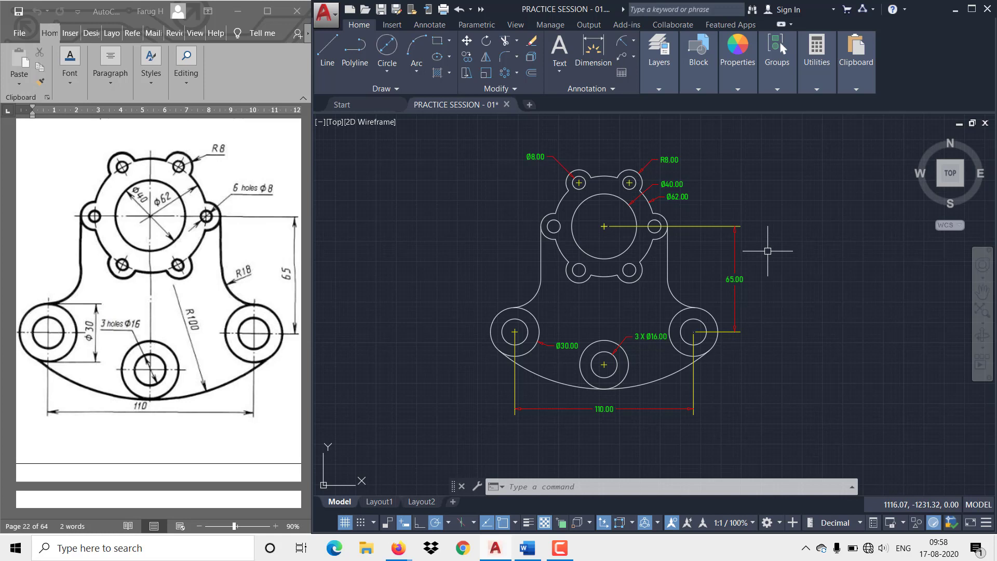
pyautogui.click(394, 26)
pyautogui.click(431, 23)
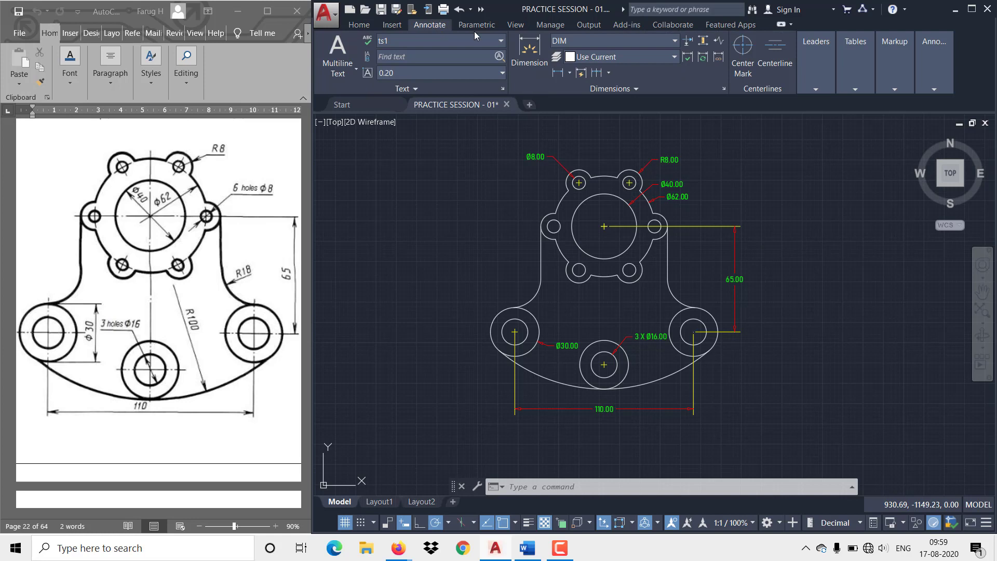
pyautogui.click(745, 58)
pyautogui.scroll(2, 572, 354)
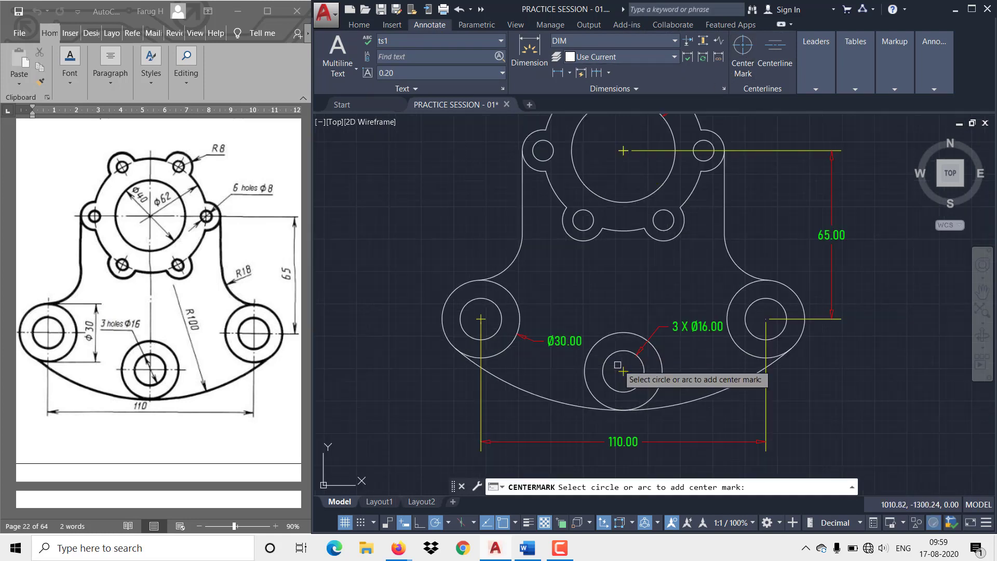
pyautogui.click(592, 220)
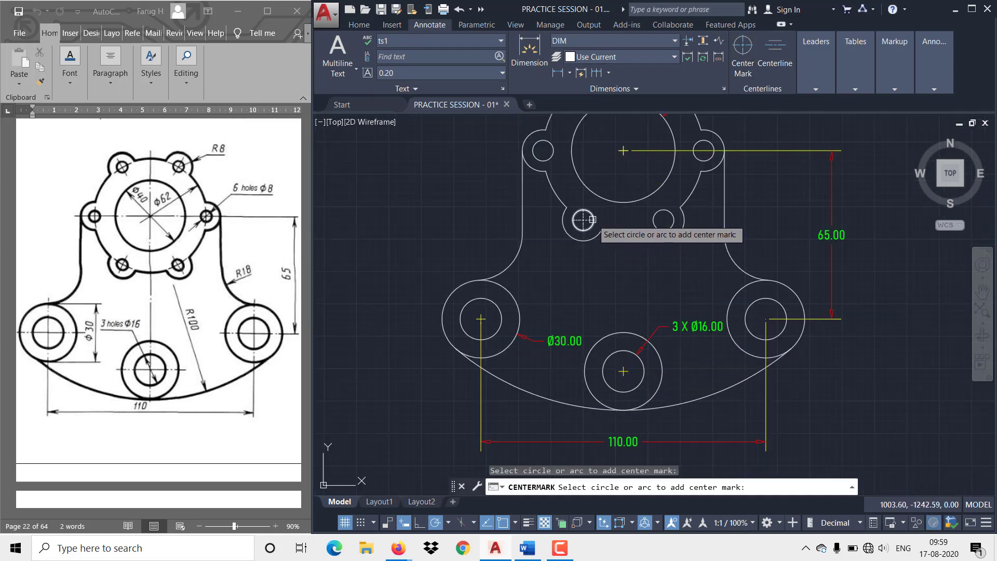
pyautogui.click(662, 223)
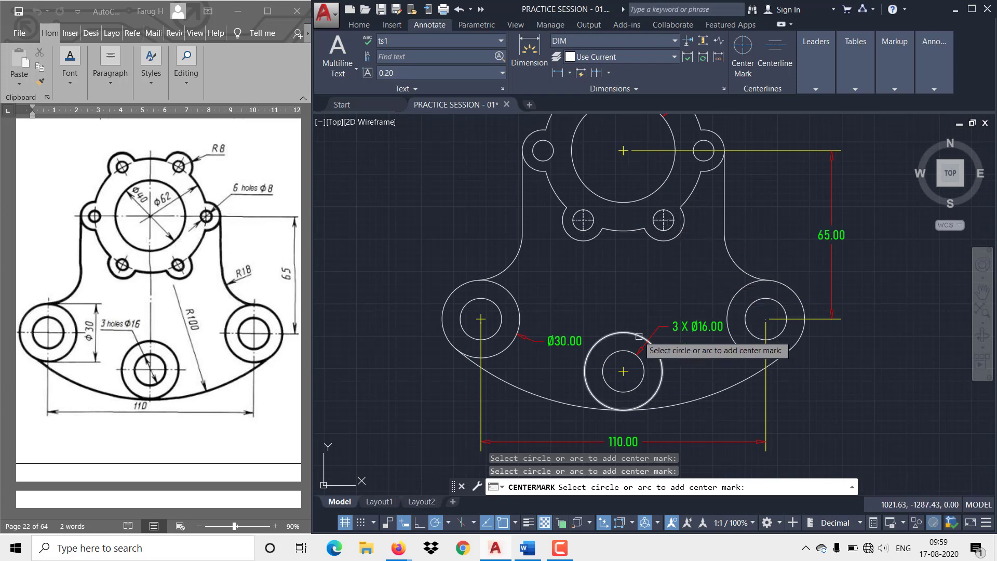
pyautogui.moveTo(629, 282); pyautogui.dragTo(618, 329, button='middle')
pyautogui.click(620, 276)
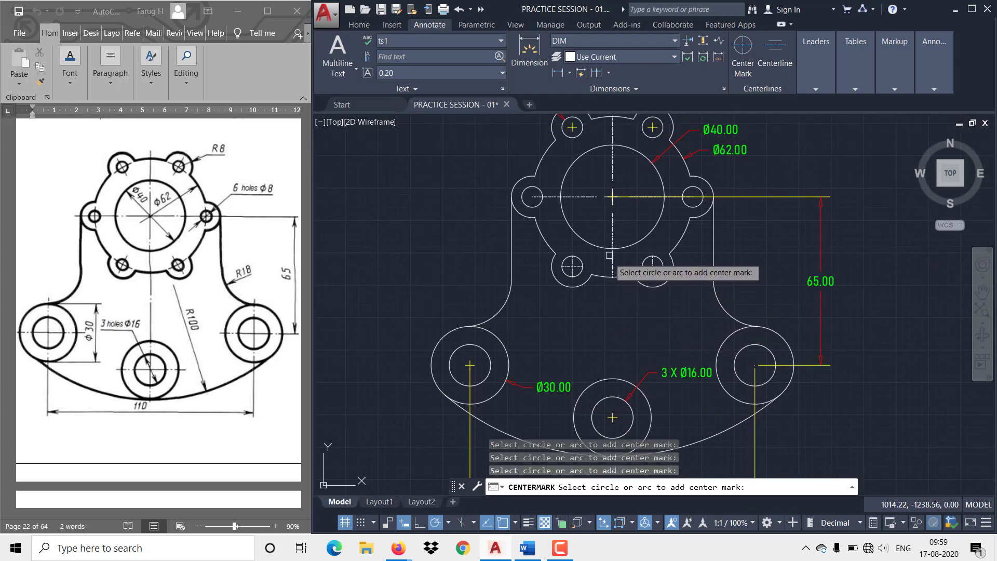
pyautogui.moveTo(609, 255); pyautogui.dragTo(607, 329, button='middle')
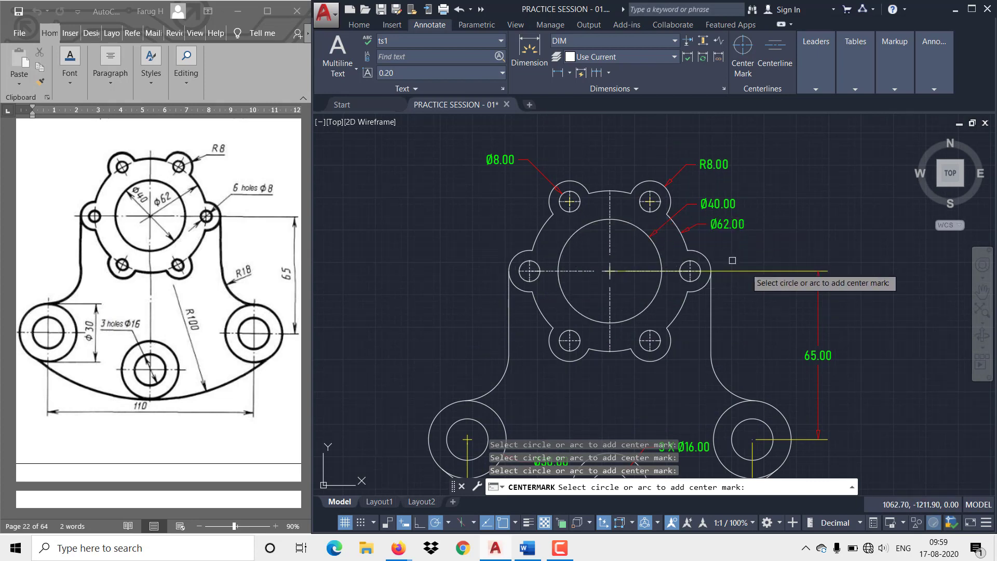
# Add centre marks to the right boss's hole and to the outer circles of the three lower bosses
pyautogui.moveTo(735, 273); pyautogui.dragTo(695, 176, button='middle')
pyautogui.click(731, 337)
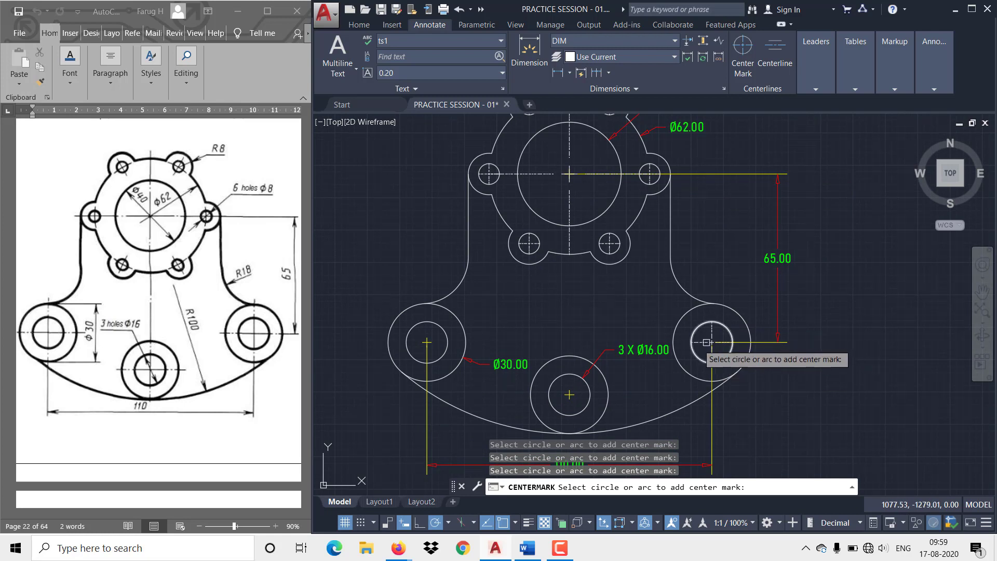
pyautogui.moveTo(634, 381); pyautogui.dragTo(628, 323, button='middle')
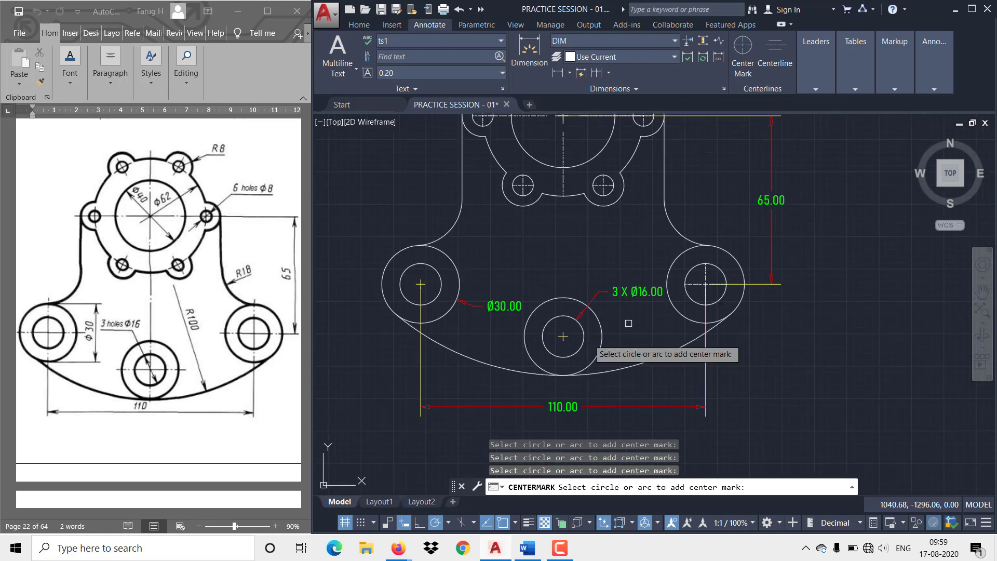
pyautogui.click(575, 352)
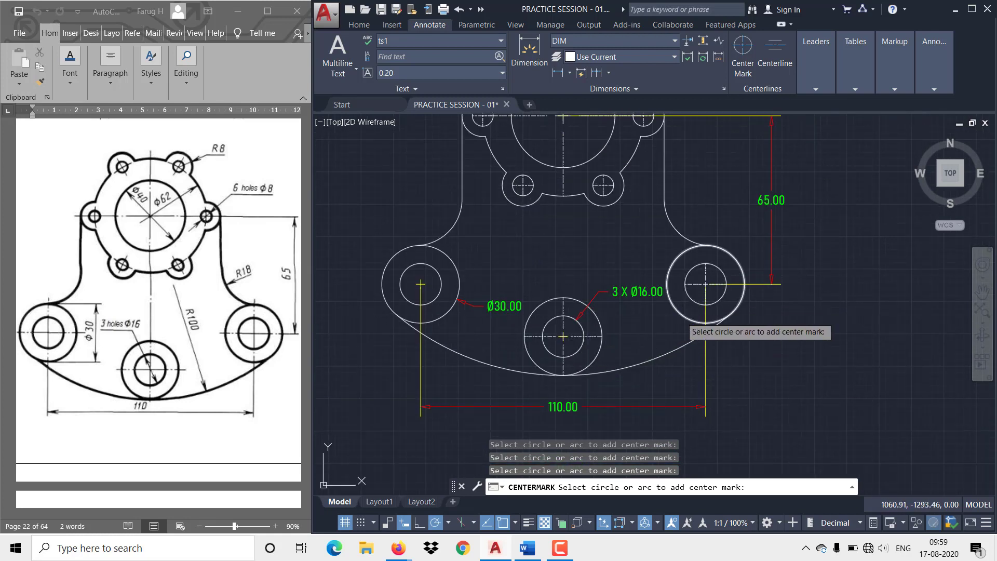
pyautogui.click(691, 308)
pyautogui.moveTo(639, 333); pyautogui.dragTo(664, 320, button='middle')
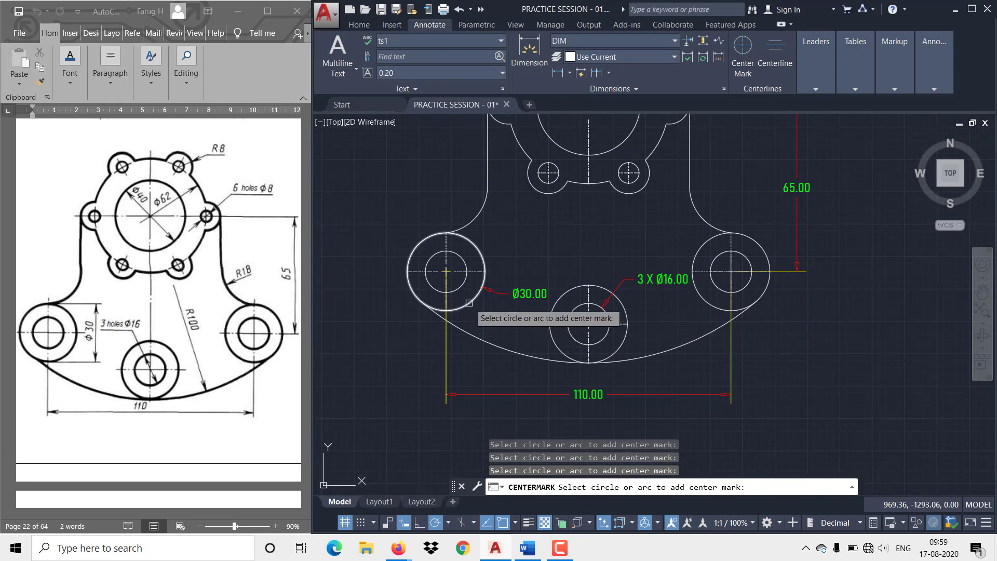
pyautogui.press('Escape')
pyautogui.scroll(-3, 516, 382)
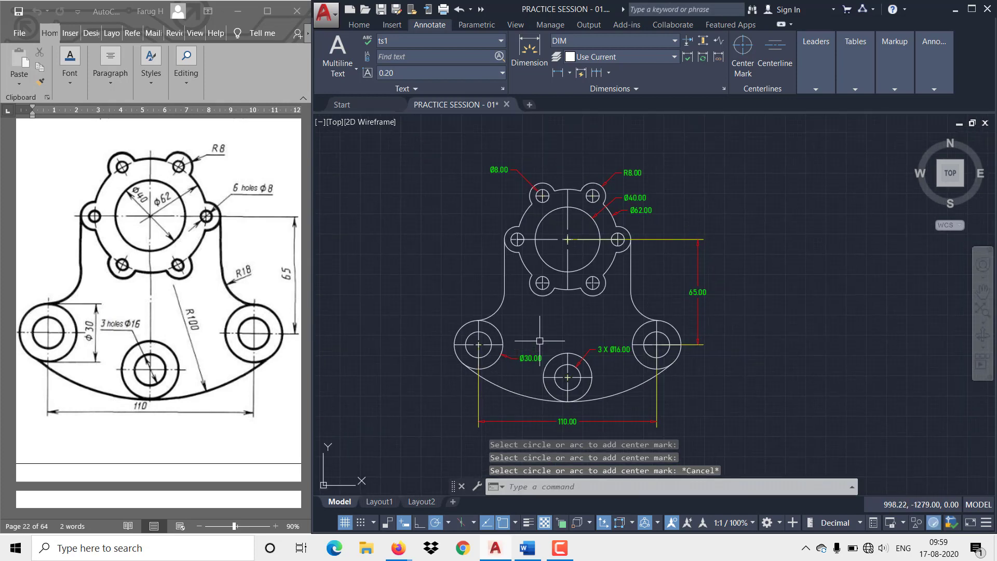
pyautogui.moveTo(540, 341); pyautogui.dragTo(520, 322, button='middle')
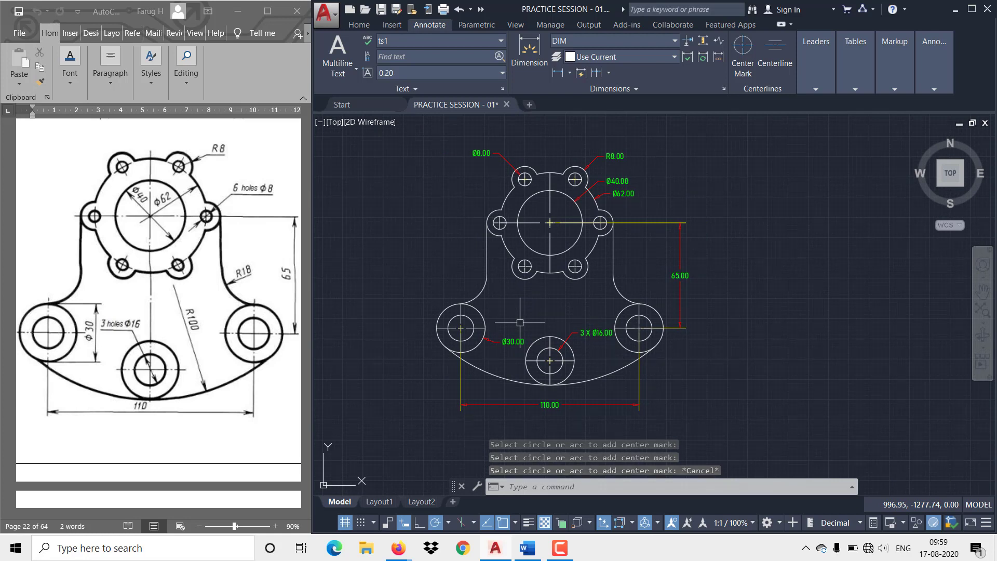
pyautogui.click(362, 27)
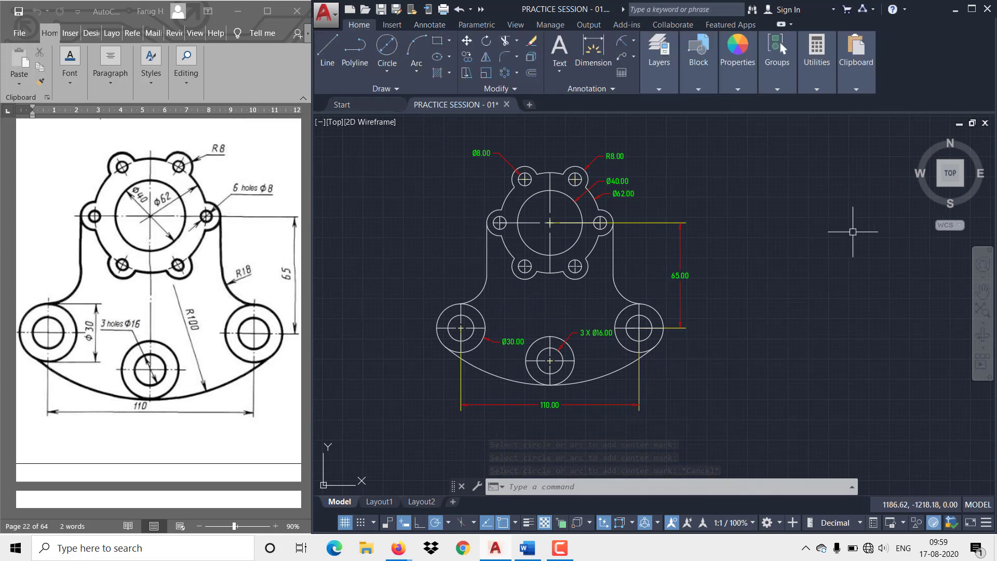